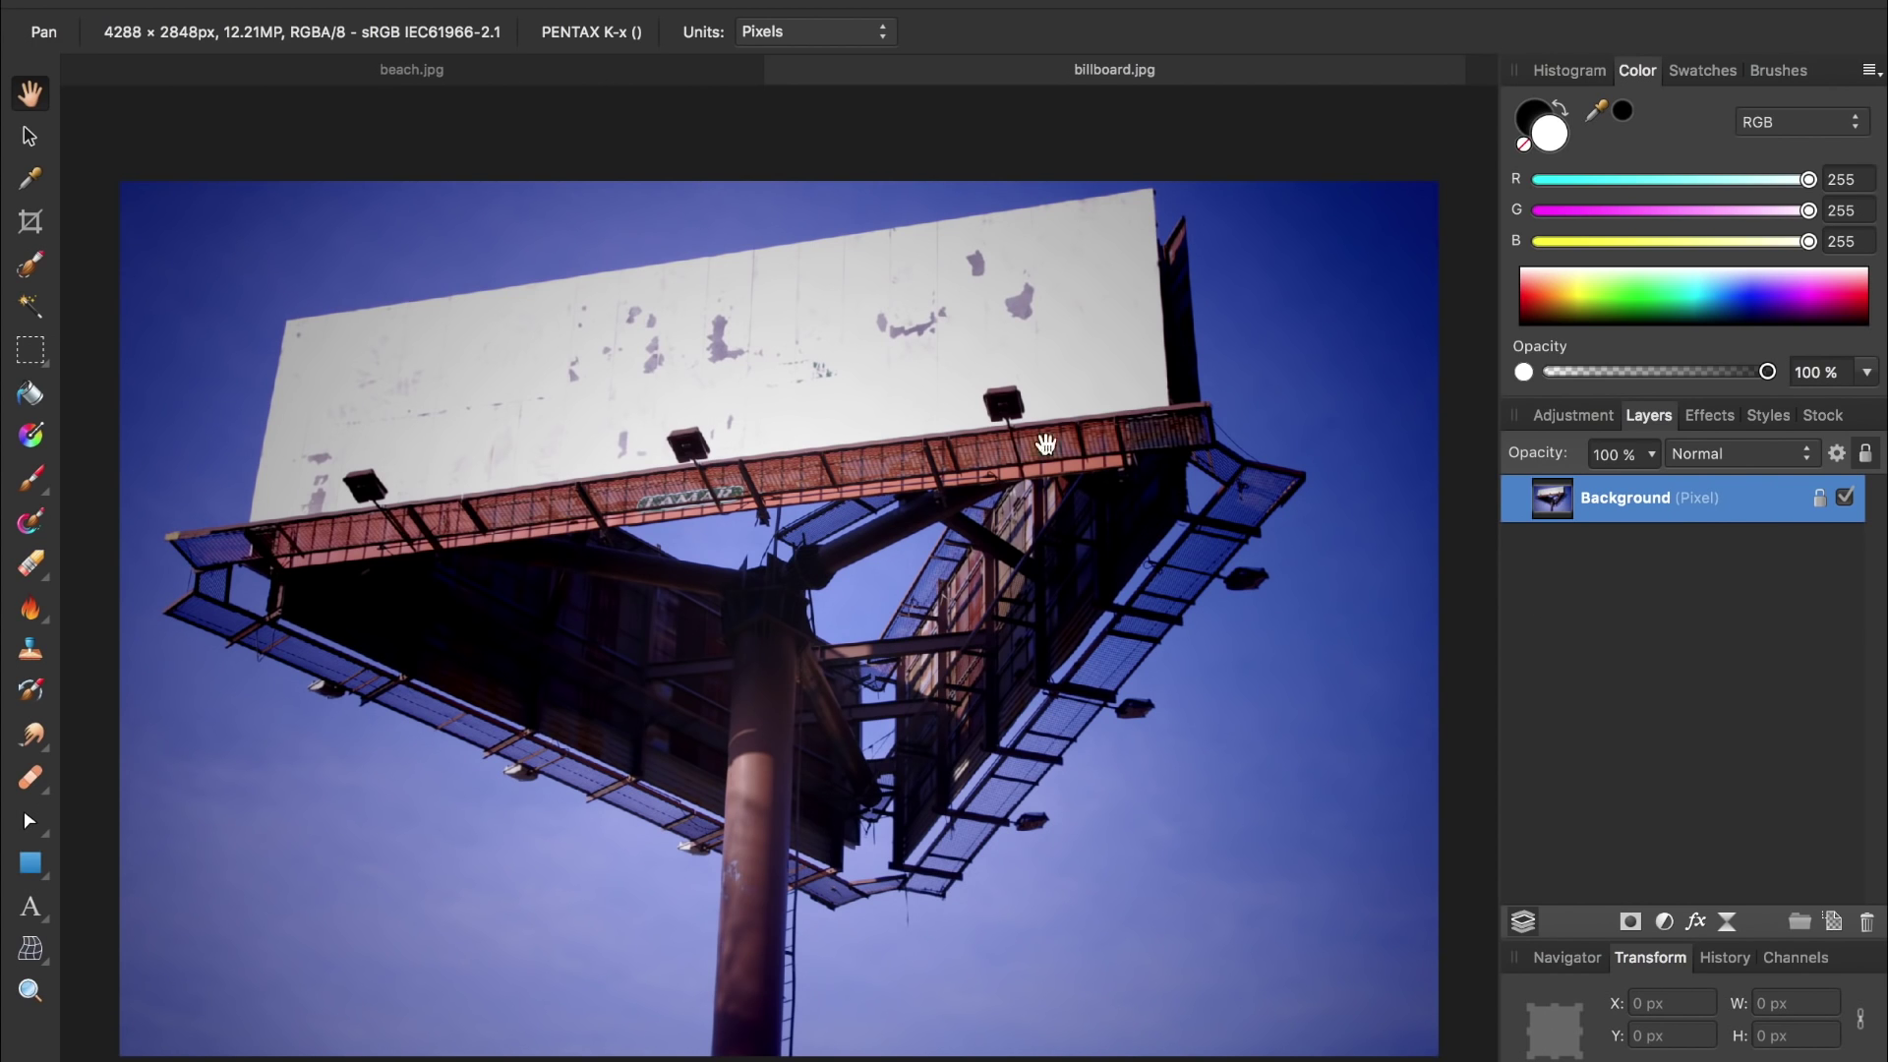
- Paint a Selection Brush selection over the billboard's blank white face
left_click(428, 69)
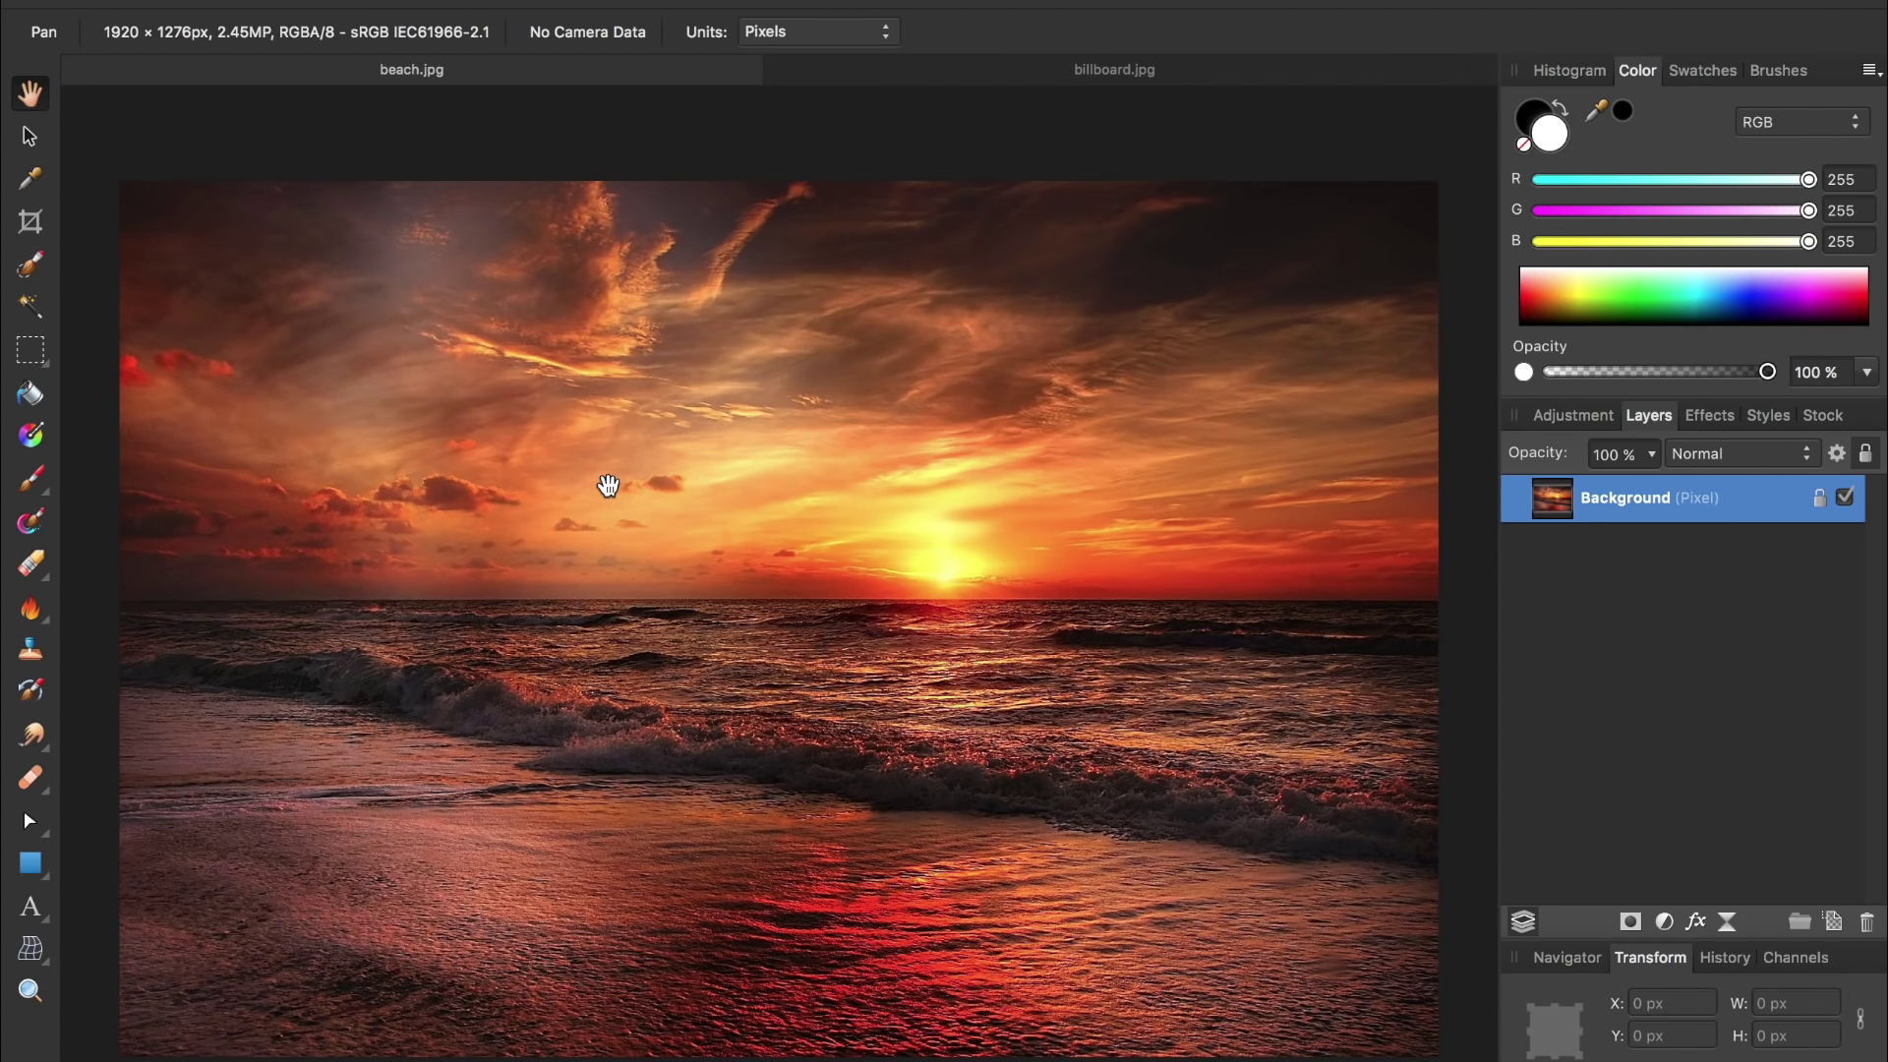
left_click(1070, 73)
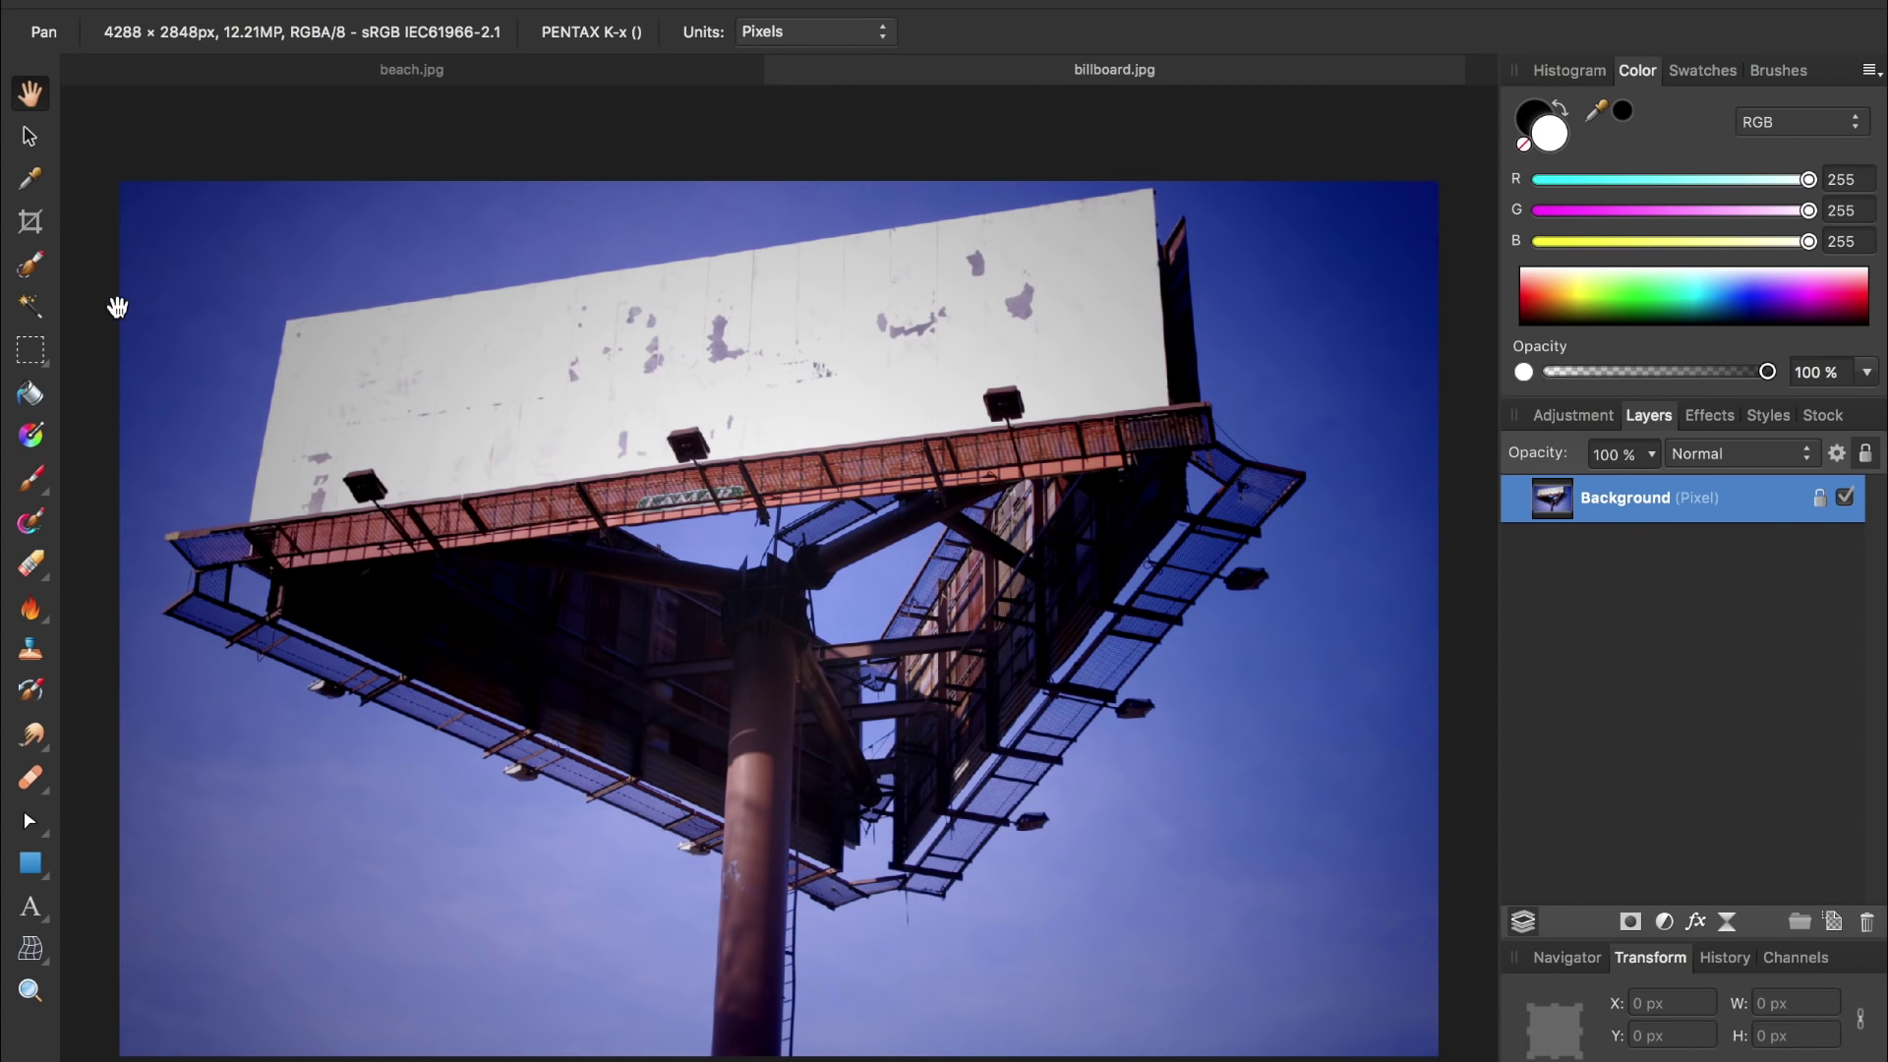
left_click(30, 275)
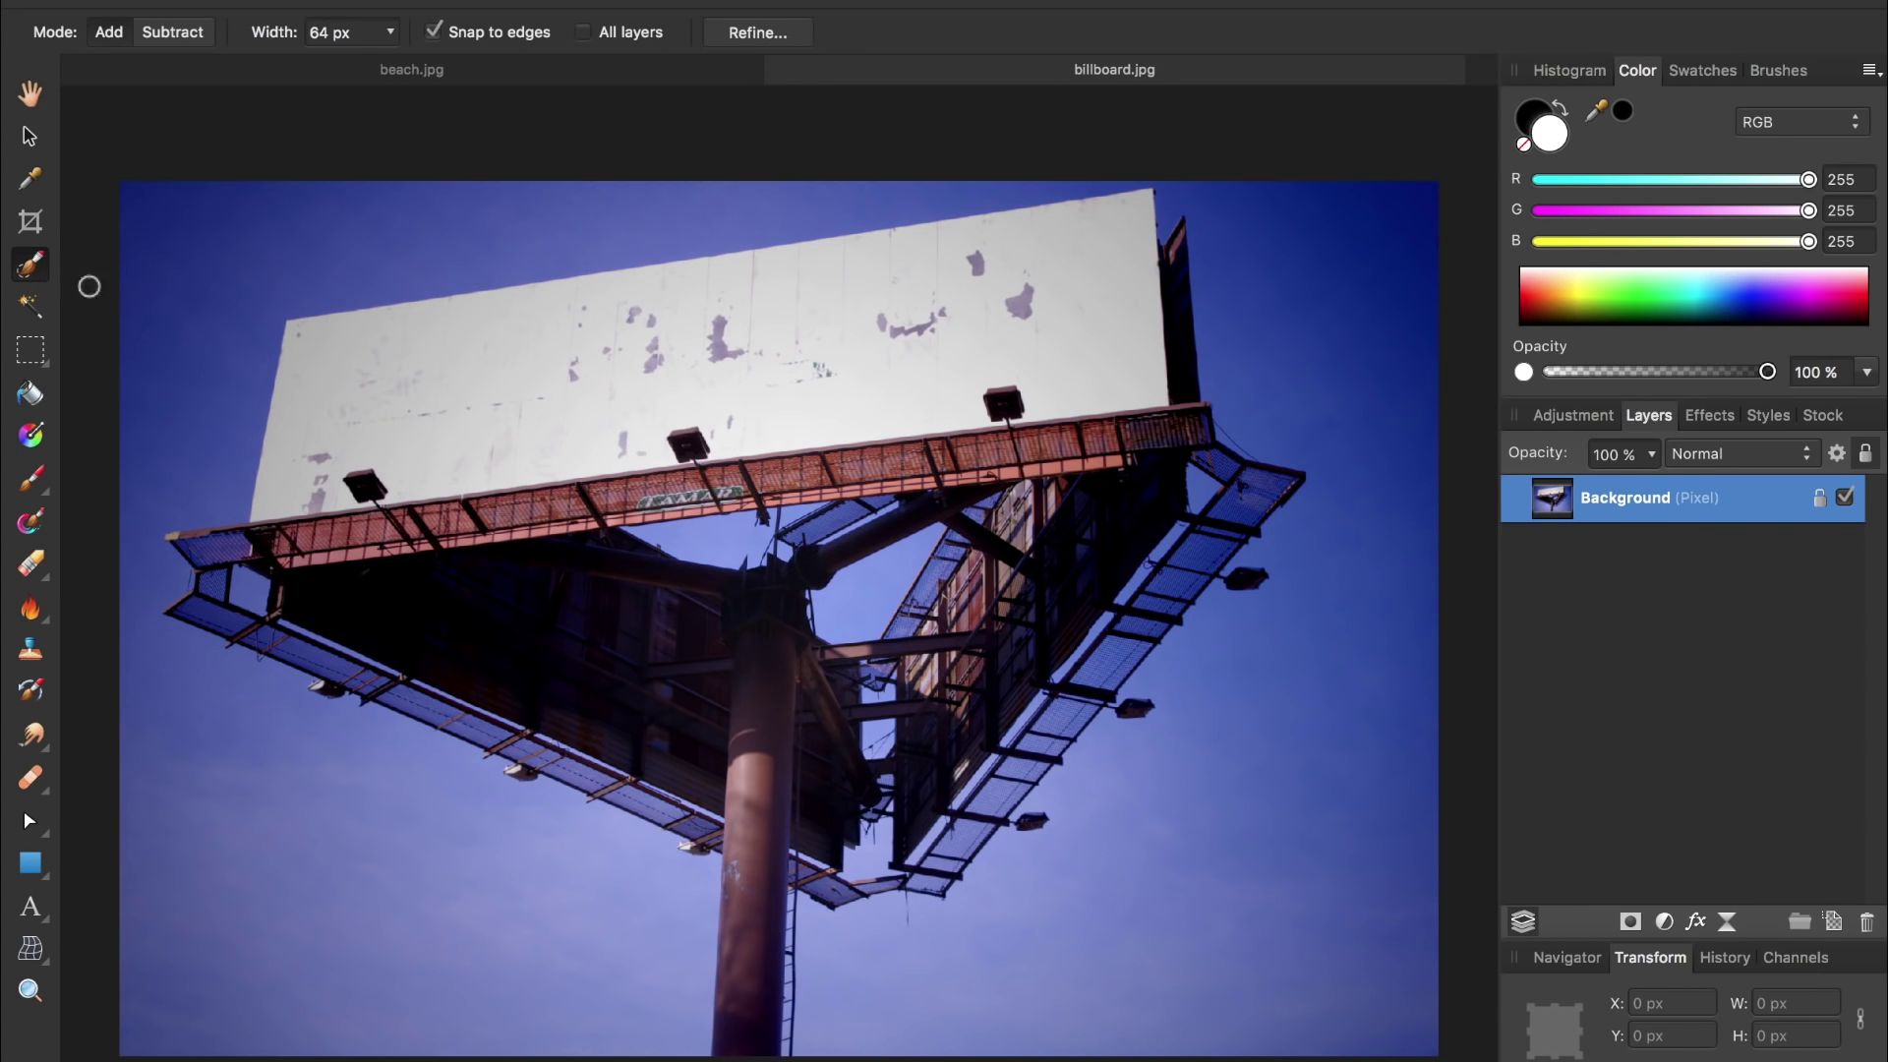
left_click_drag(366, 363, 395, 363)
mouse_move(706, 341)
left_mouse_down()
mouse_move(449, 368)
mouse_move(649, 433)
mouse_move(639, 295)
mouse_move(833, 381)
mouse_move(708, 314)
mouse_move(1062, 295)
mouse_move(1032, 288)
left_mouse_up()
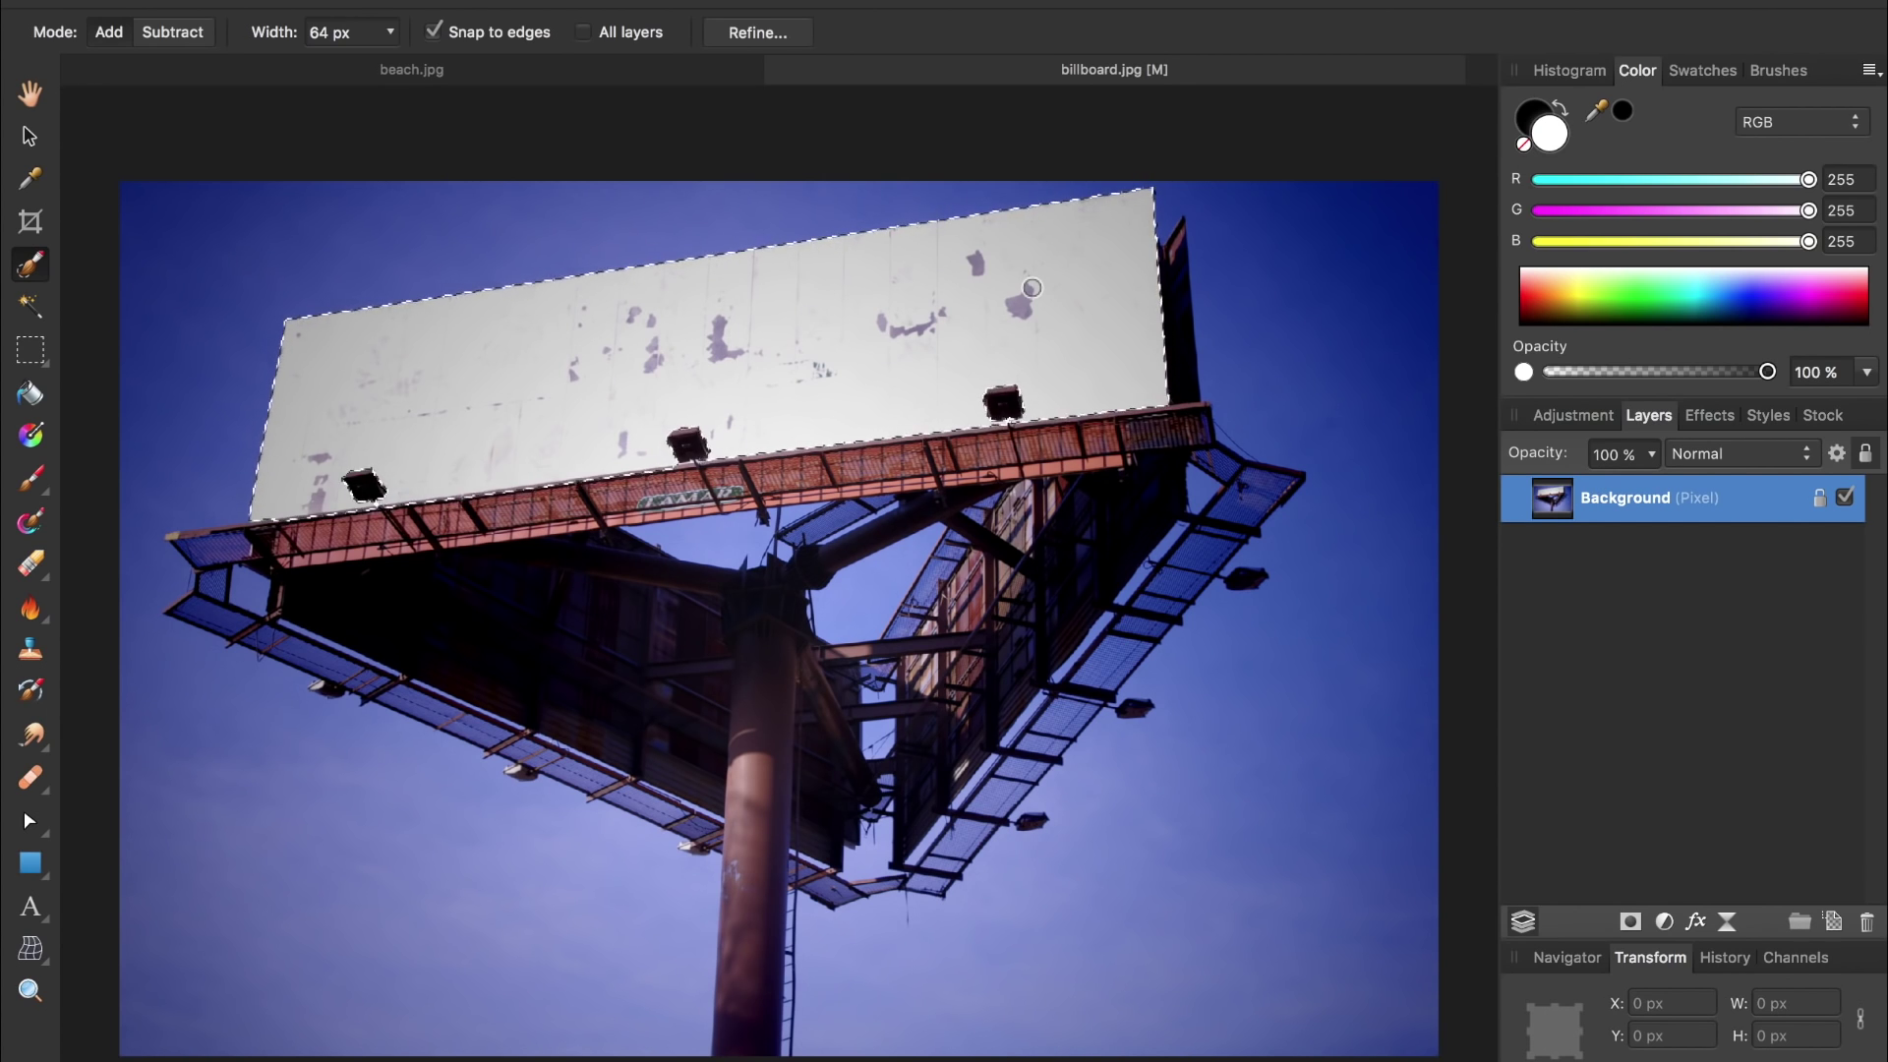
left_click(771, 37)
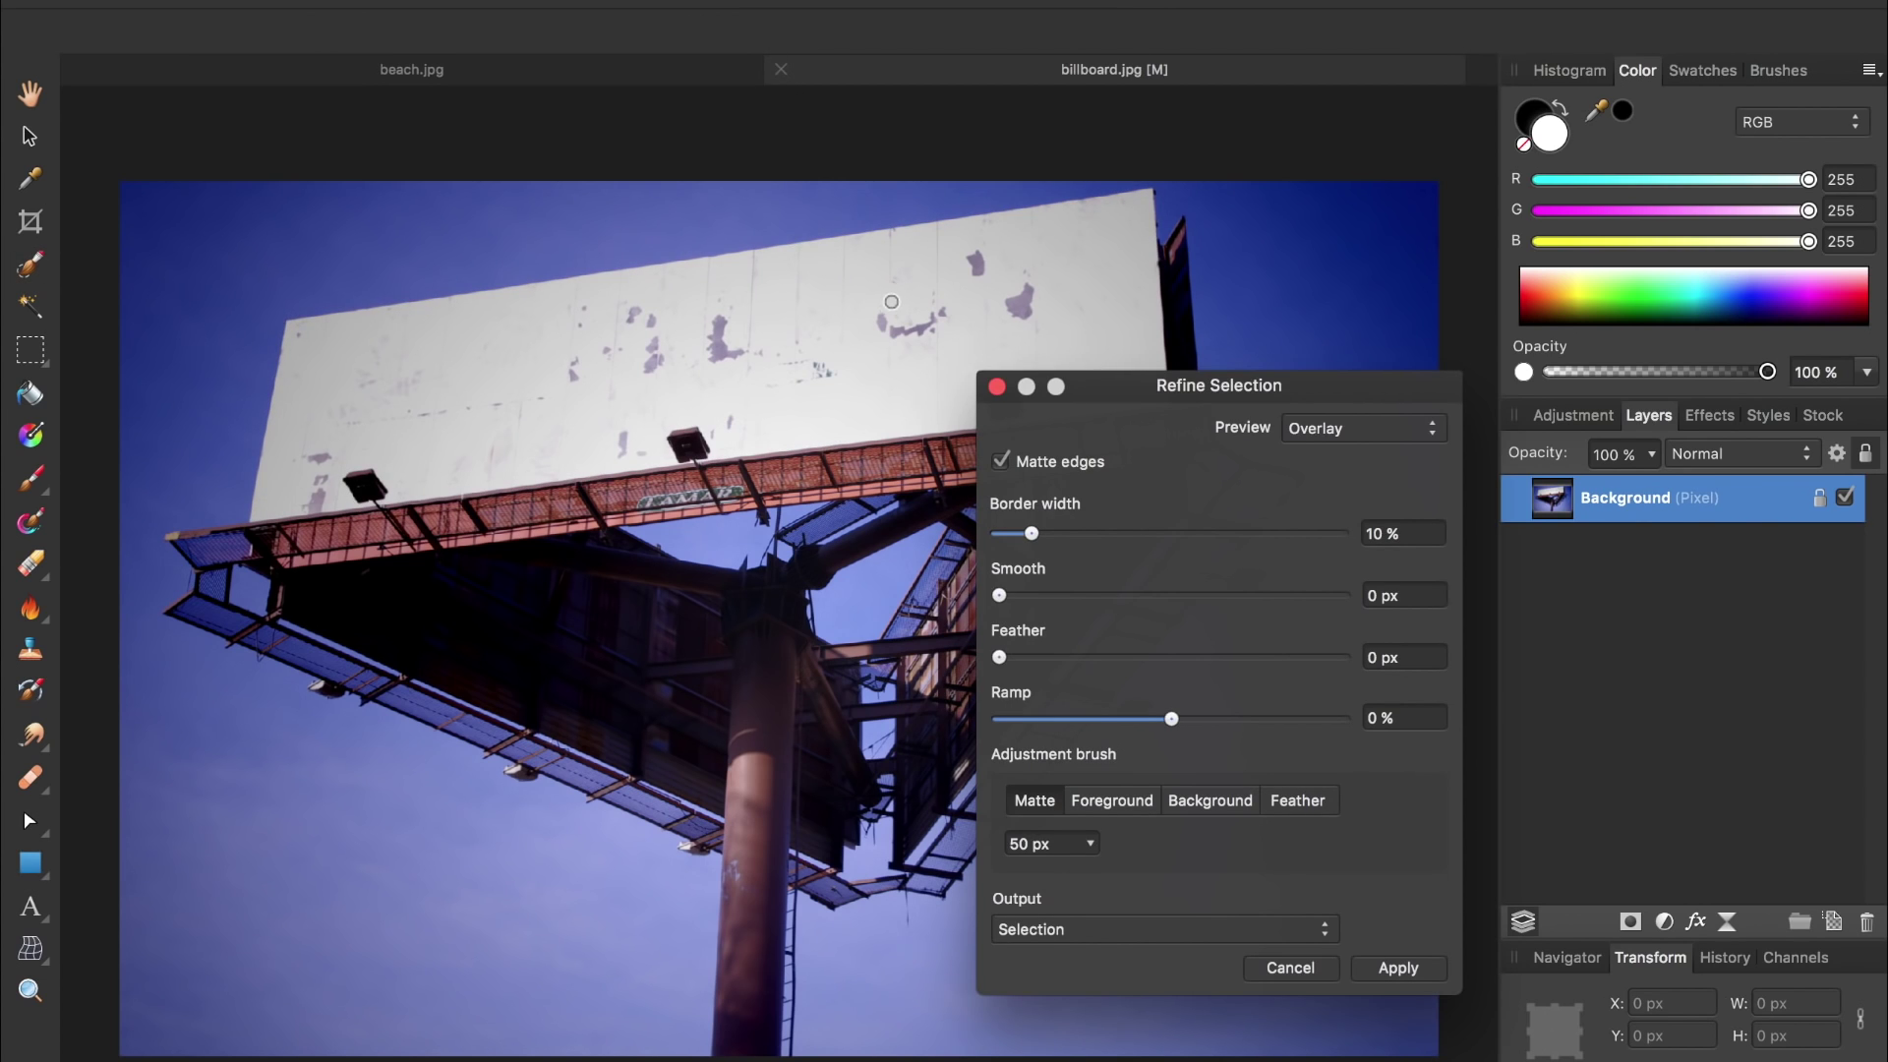
- Refine the billboard face selection with Matte edges and a 10% border width, then apply it
left_click(932, 389)
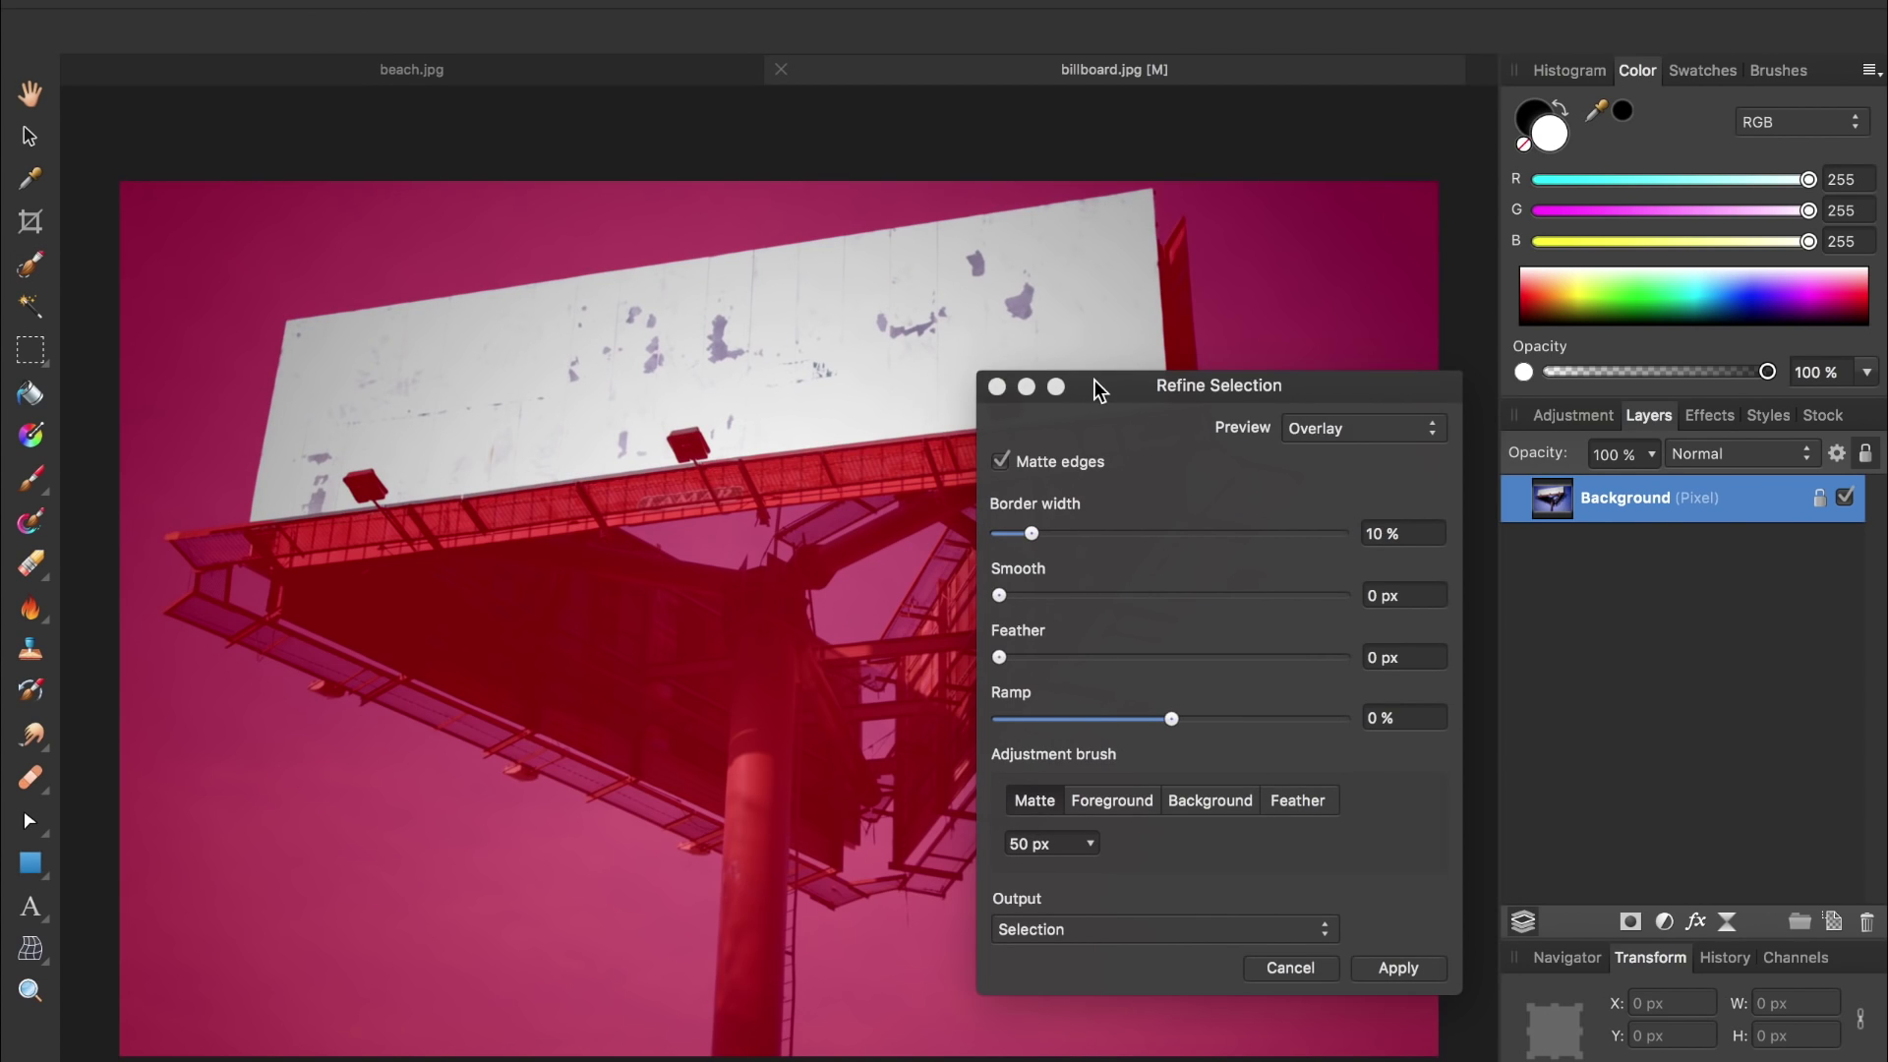
left_click_drag(1101, 384, 1072, 324)
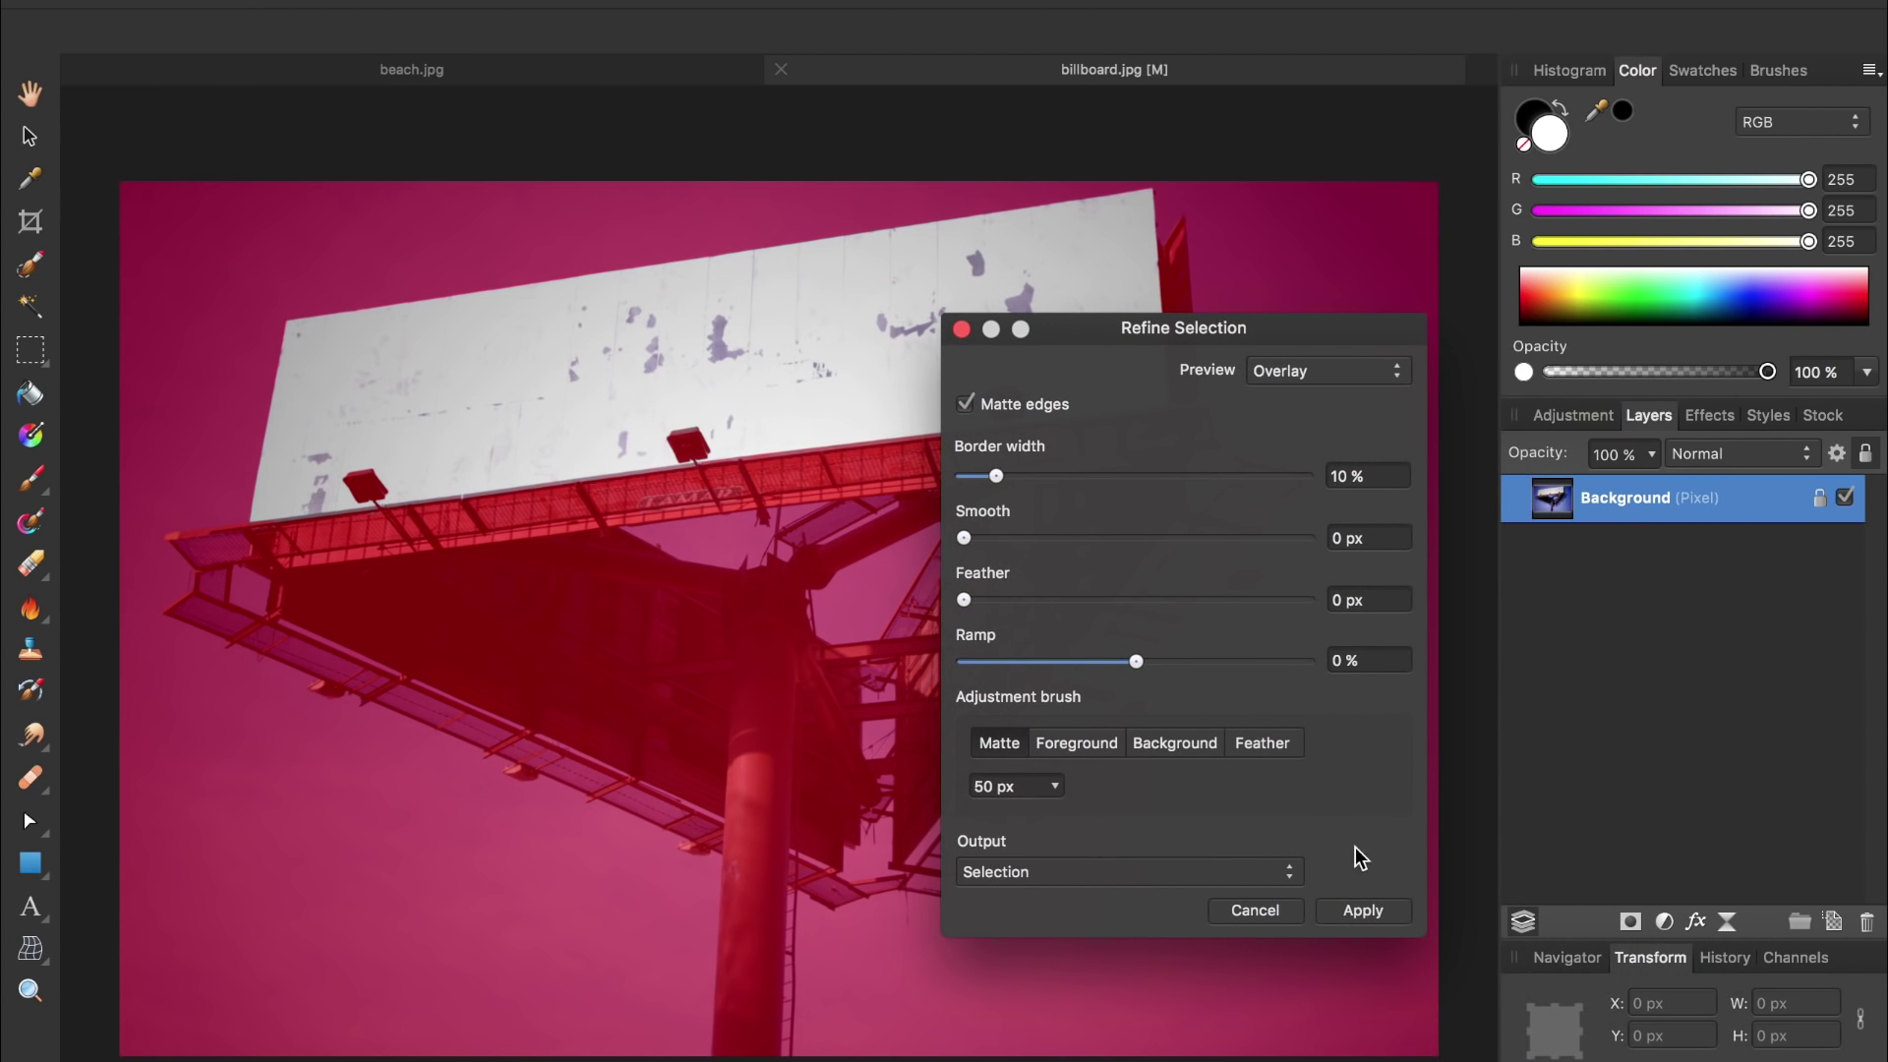
left_click(1362, 910)
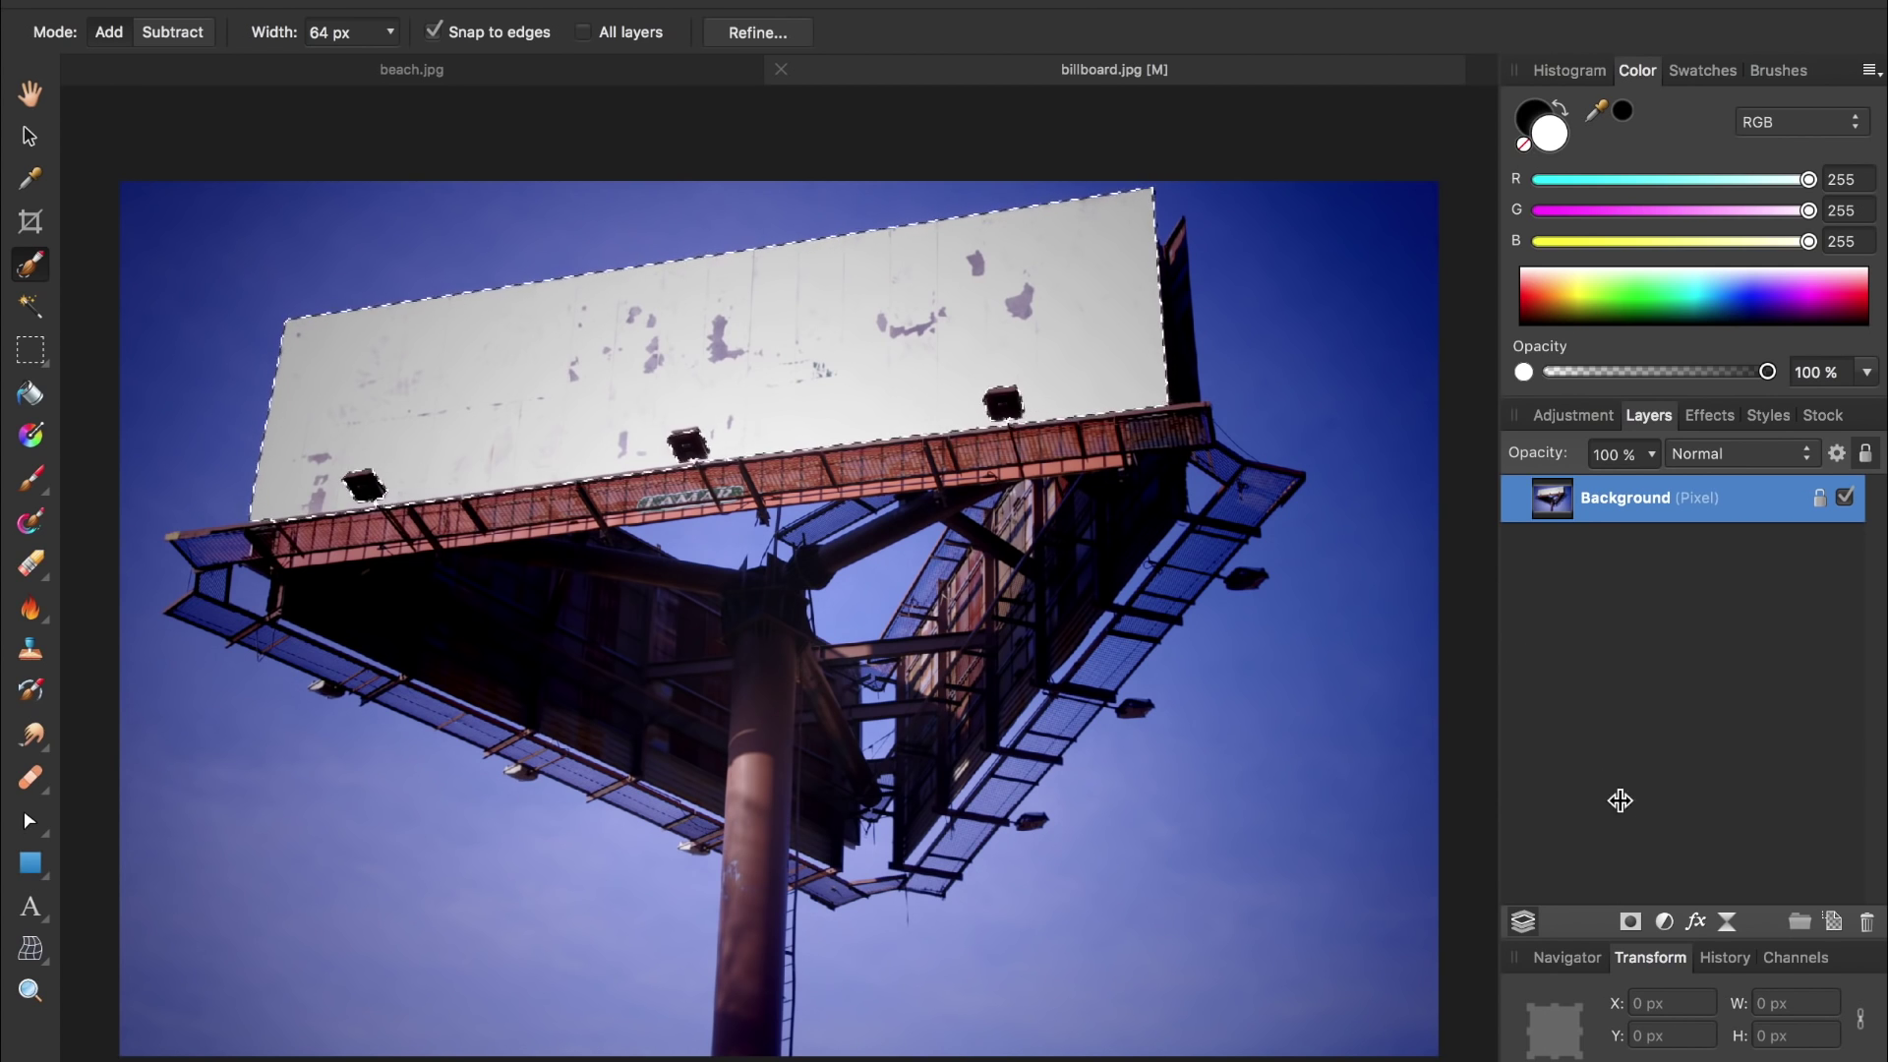
- Mask the Background layer, deselect, and invert the mask so the billboard face becomes transparent
left_click(1630, 922)
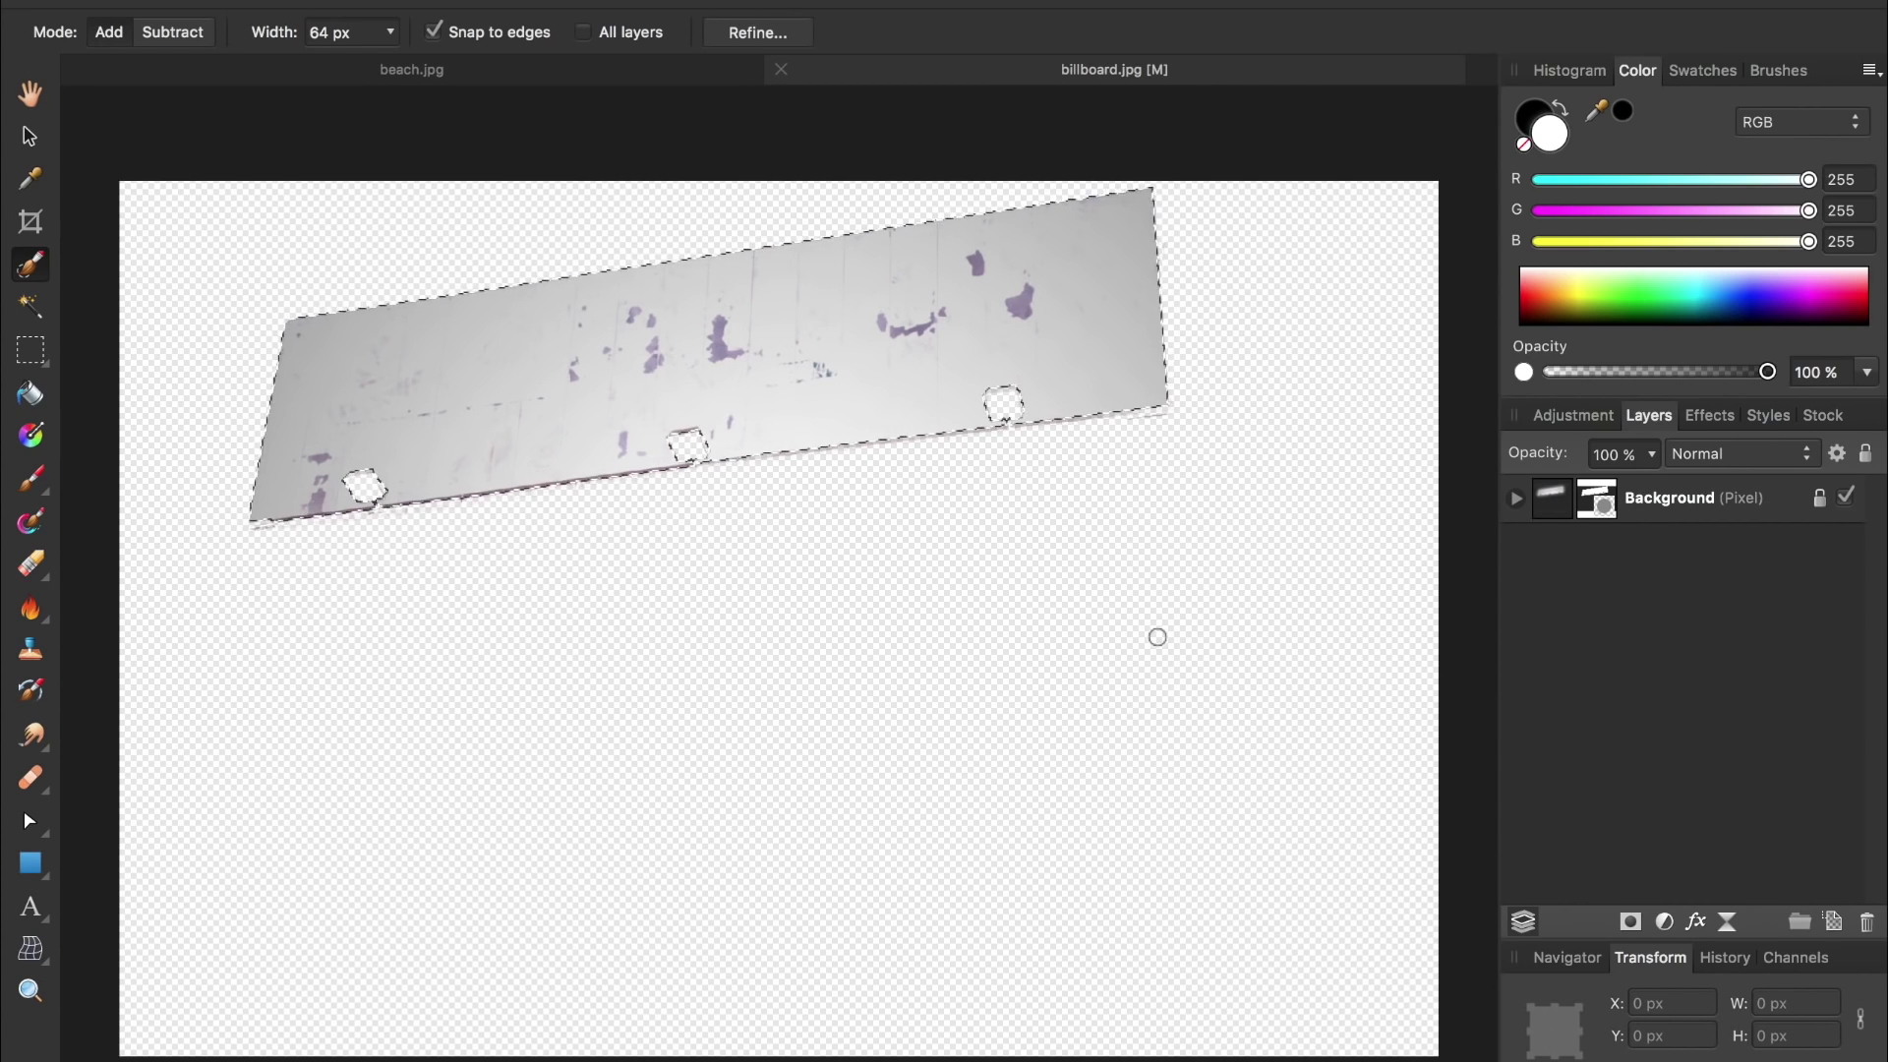
key("super+d")
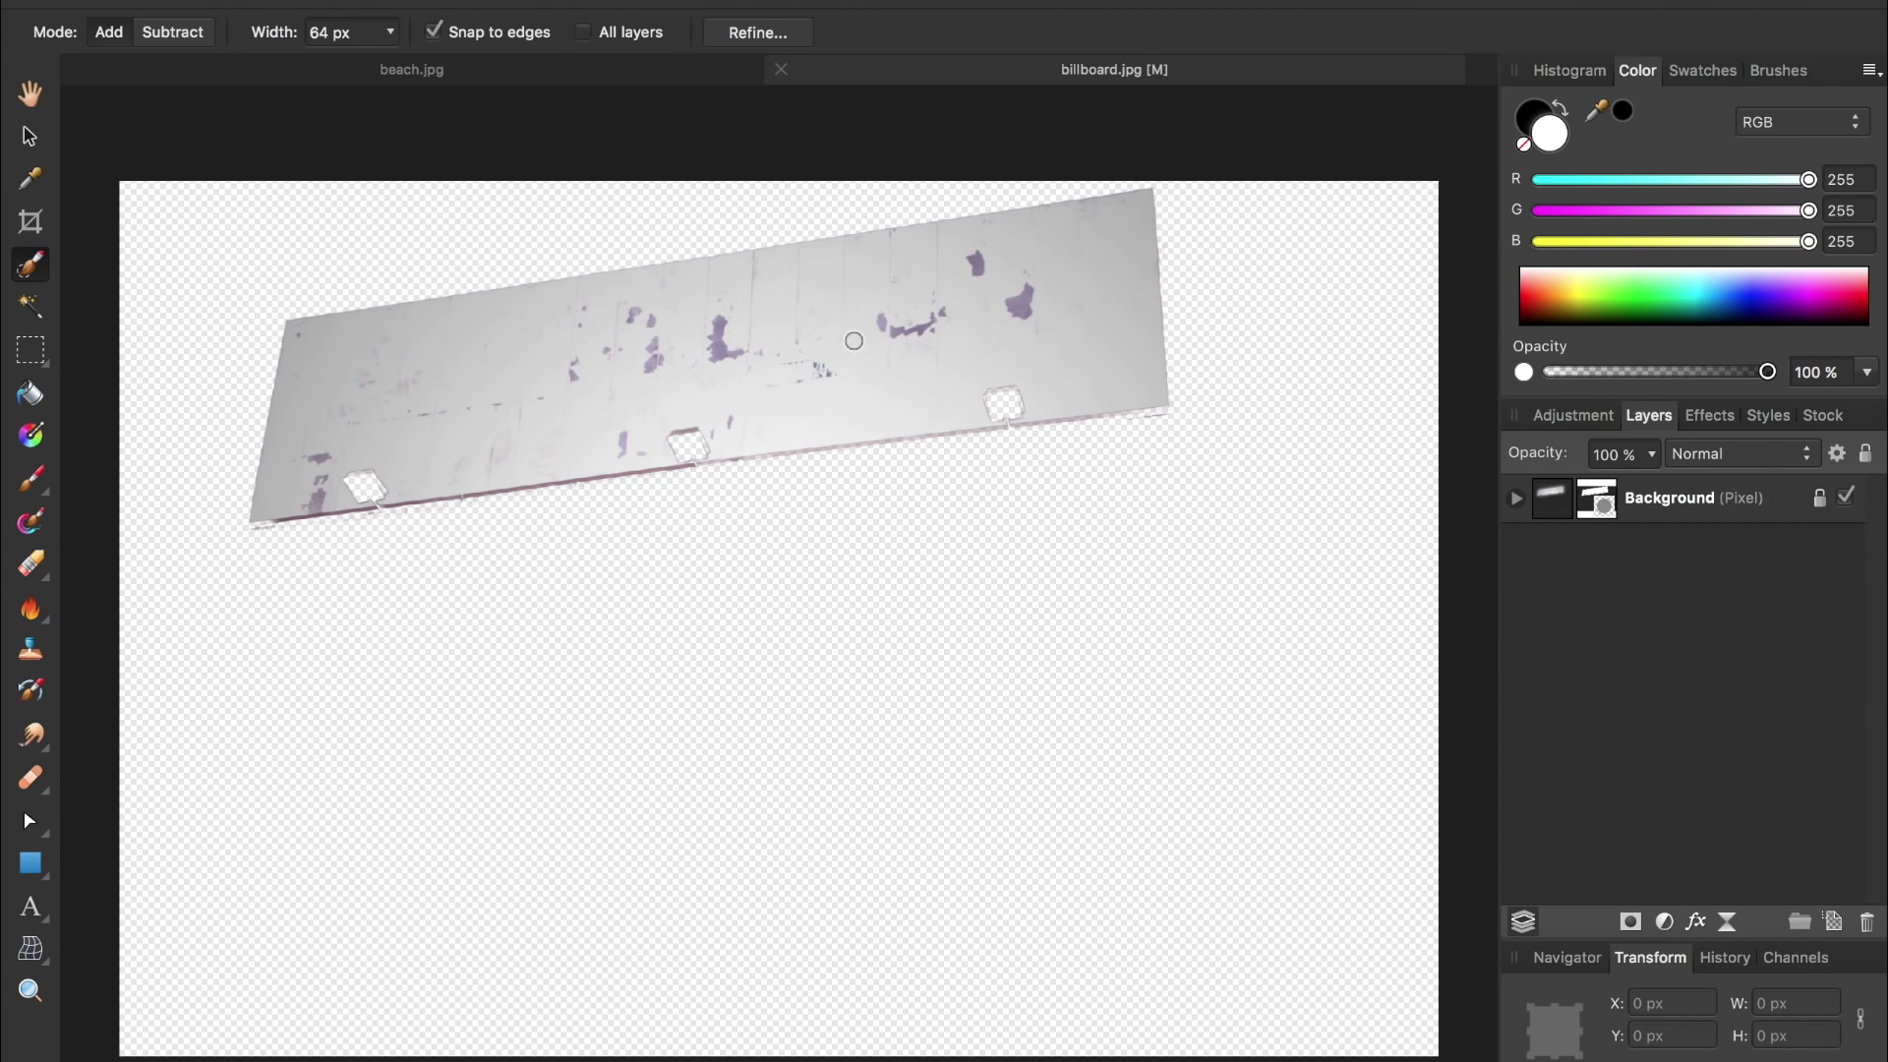
left_click(1595, 499)
key("super+i")
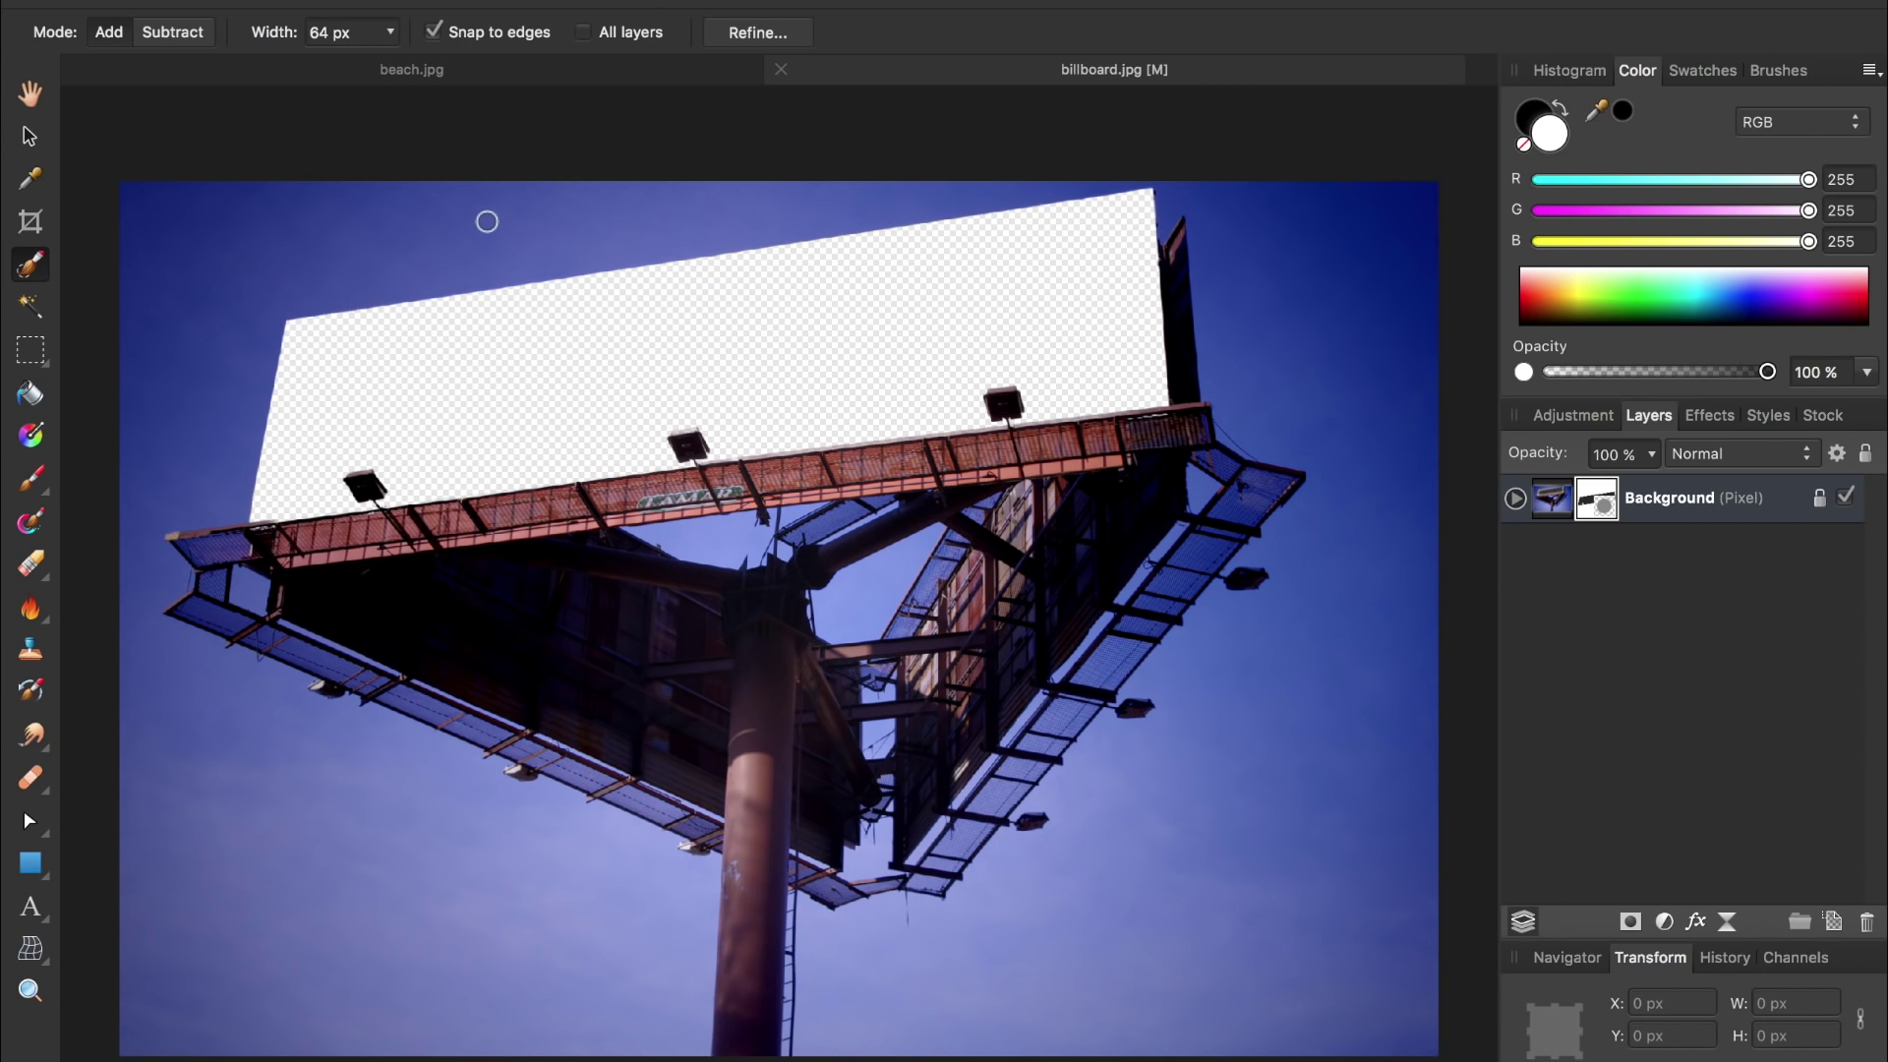
- Copy the whole beach.jpg image and paste it into billboard.jpg as a new layer
left_click(433, 72)
key("h")
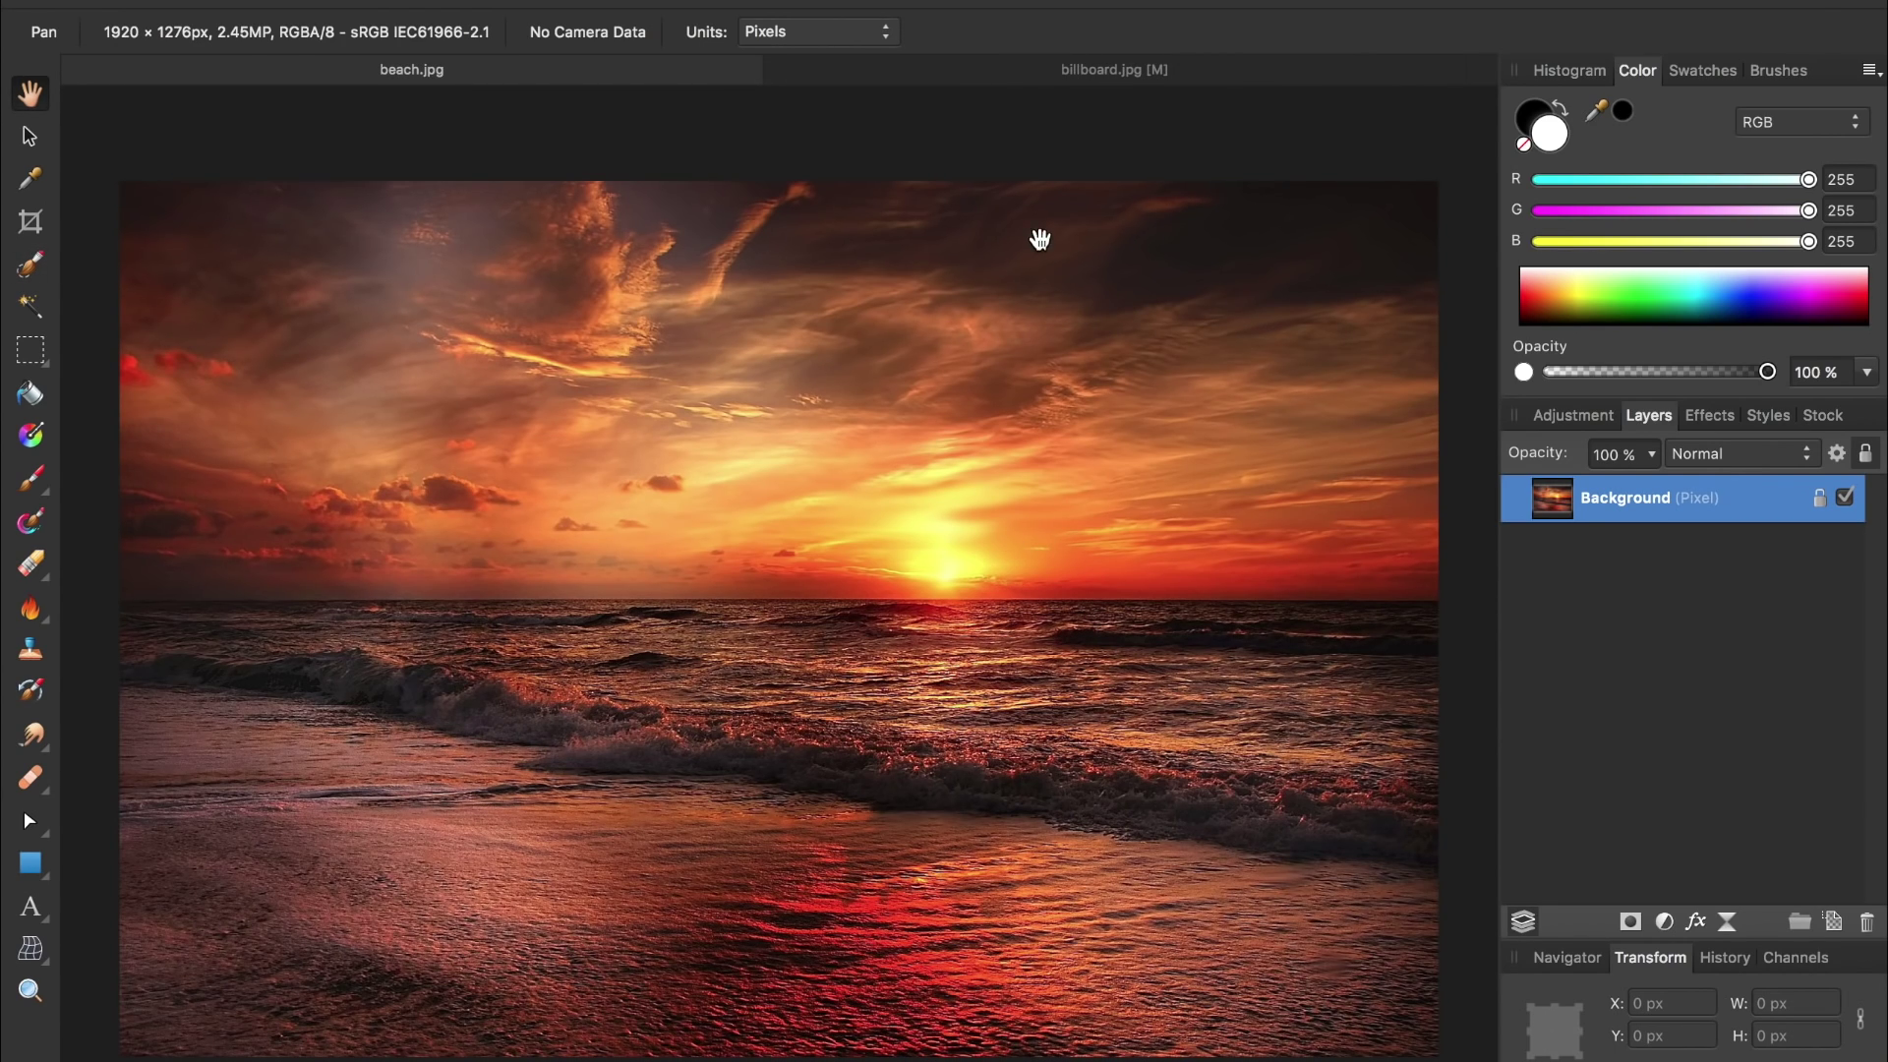
left_click(1076, 72)
key("w")
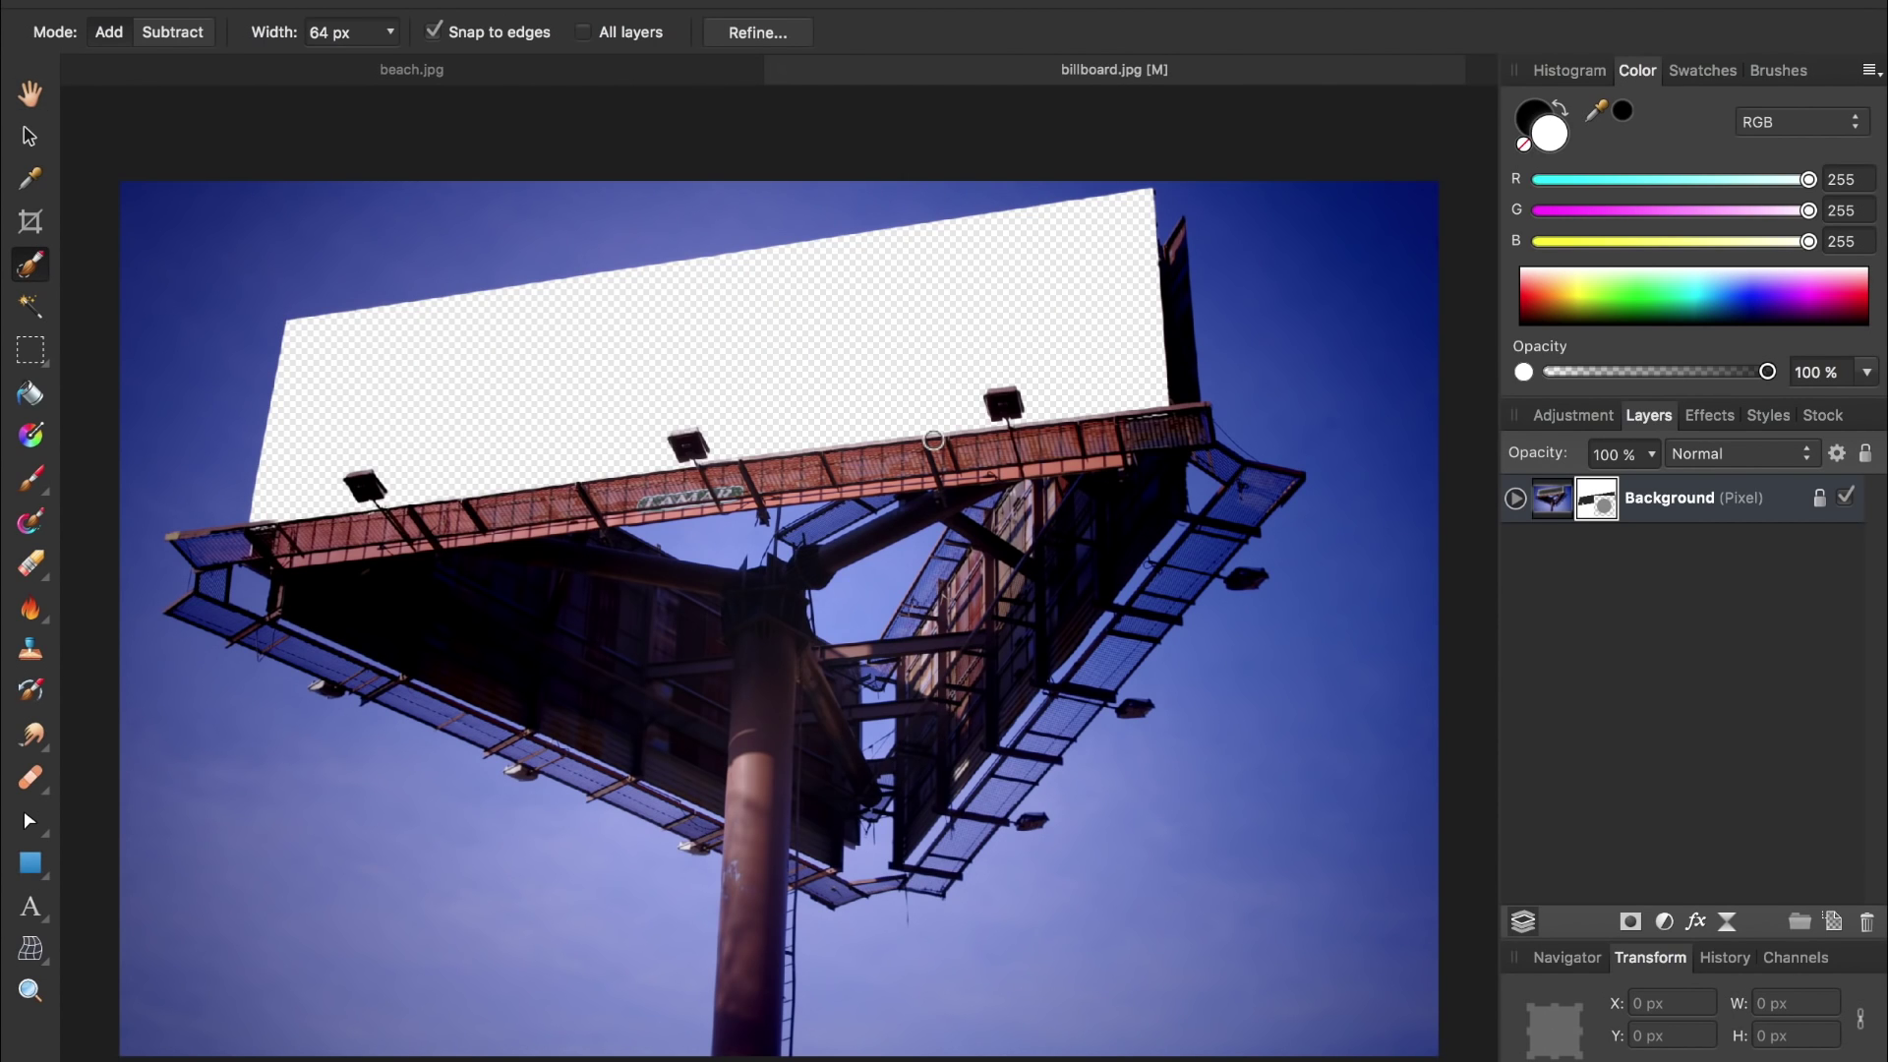
key("ctrl+v")
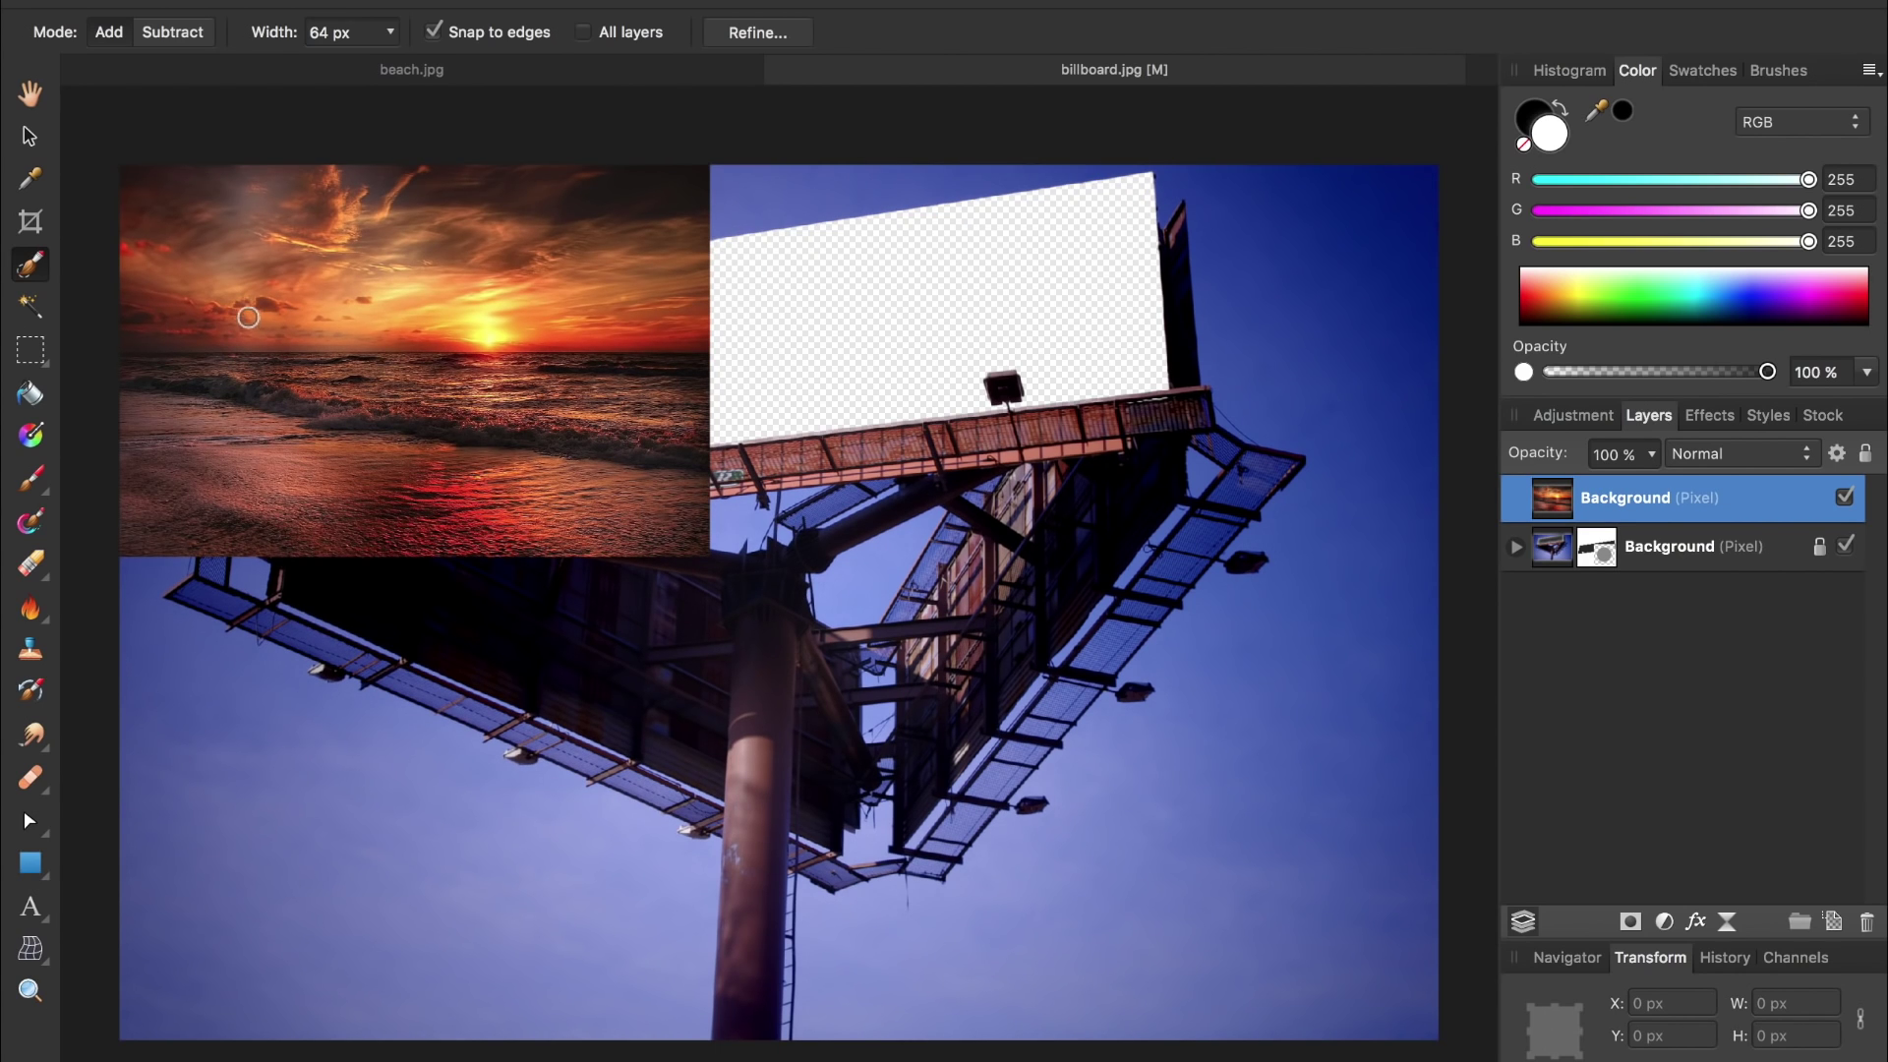
left_click(30, 139)
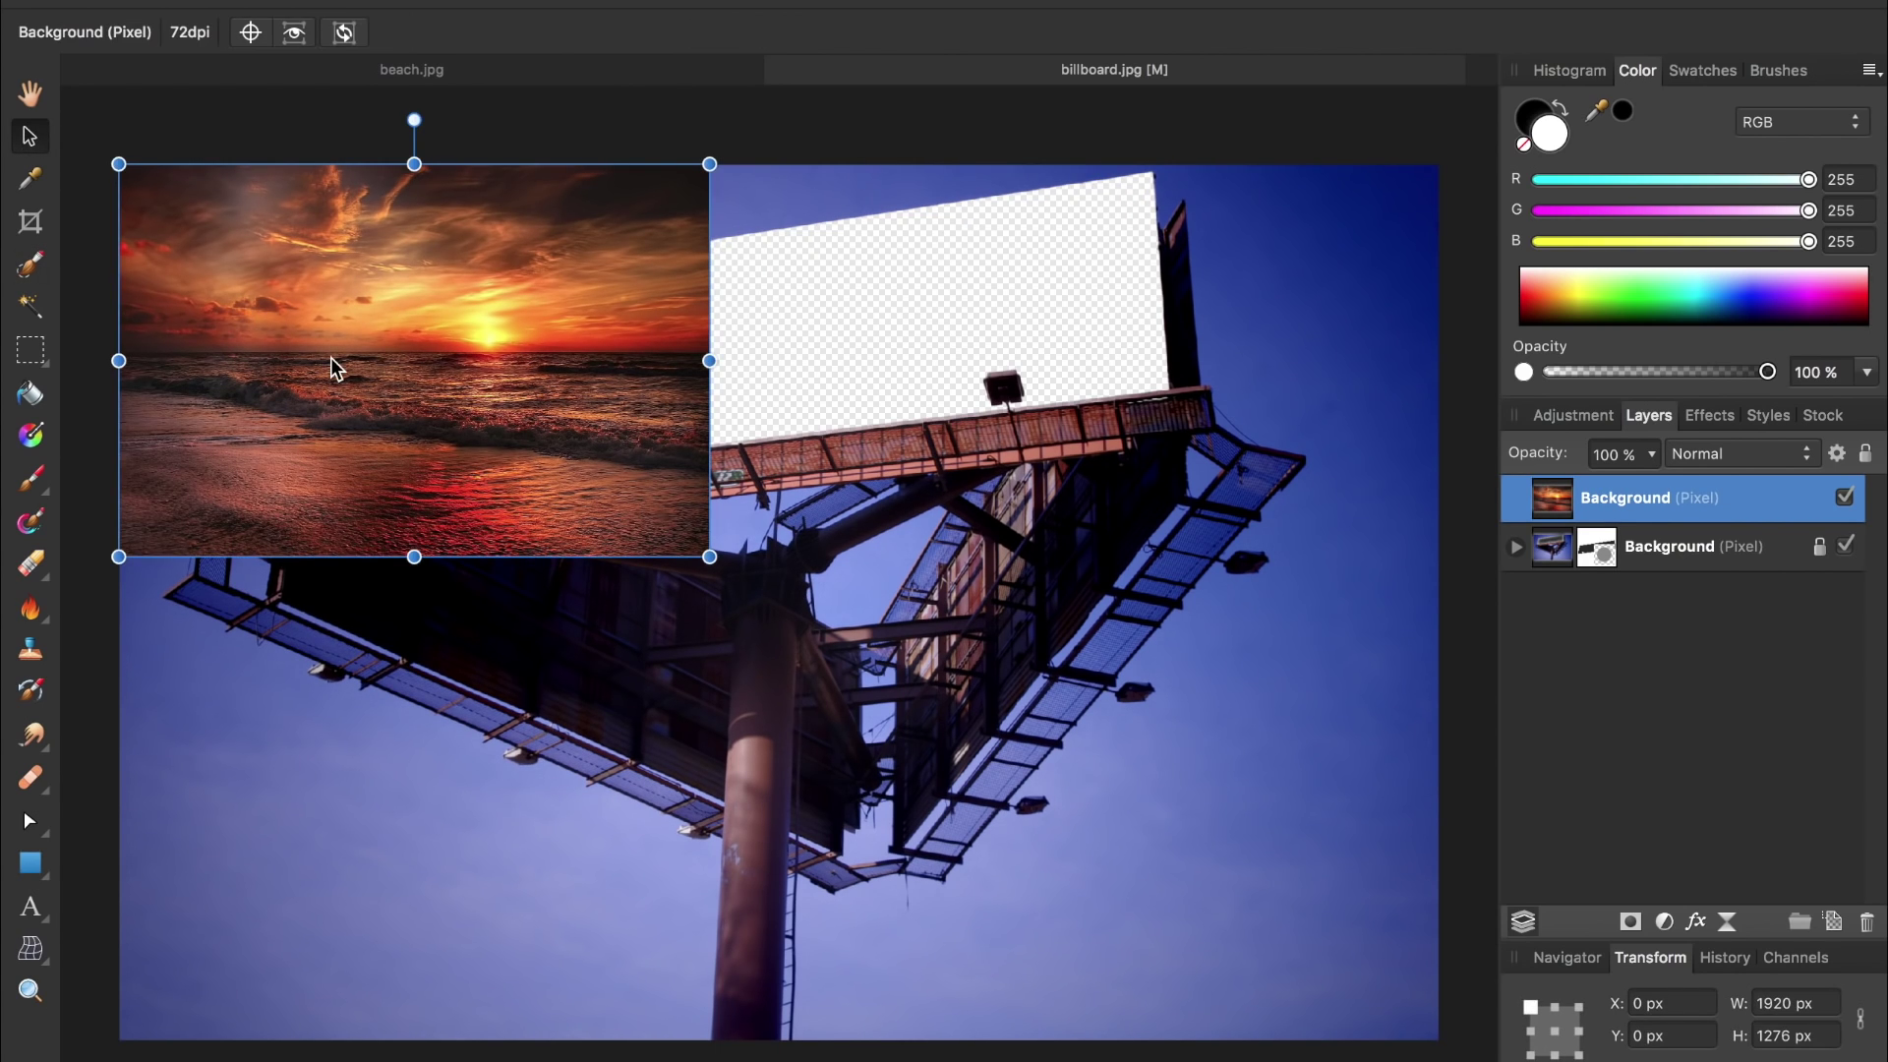
- Scale the sunset layer to 3709 × 2464.9 px and move it beneath the billboard Background layer
left_click_drag(319, 346, 661, 408)
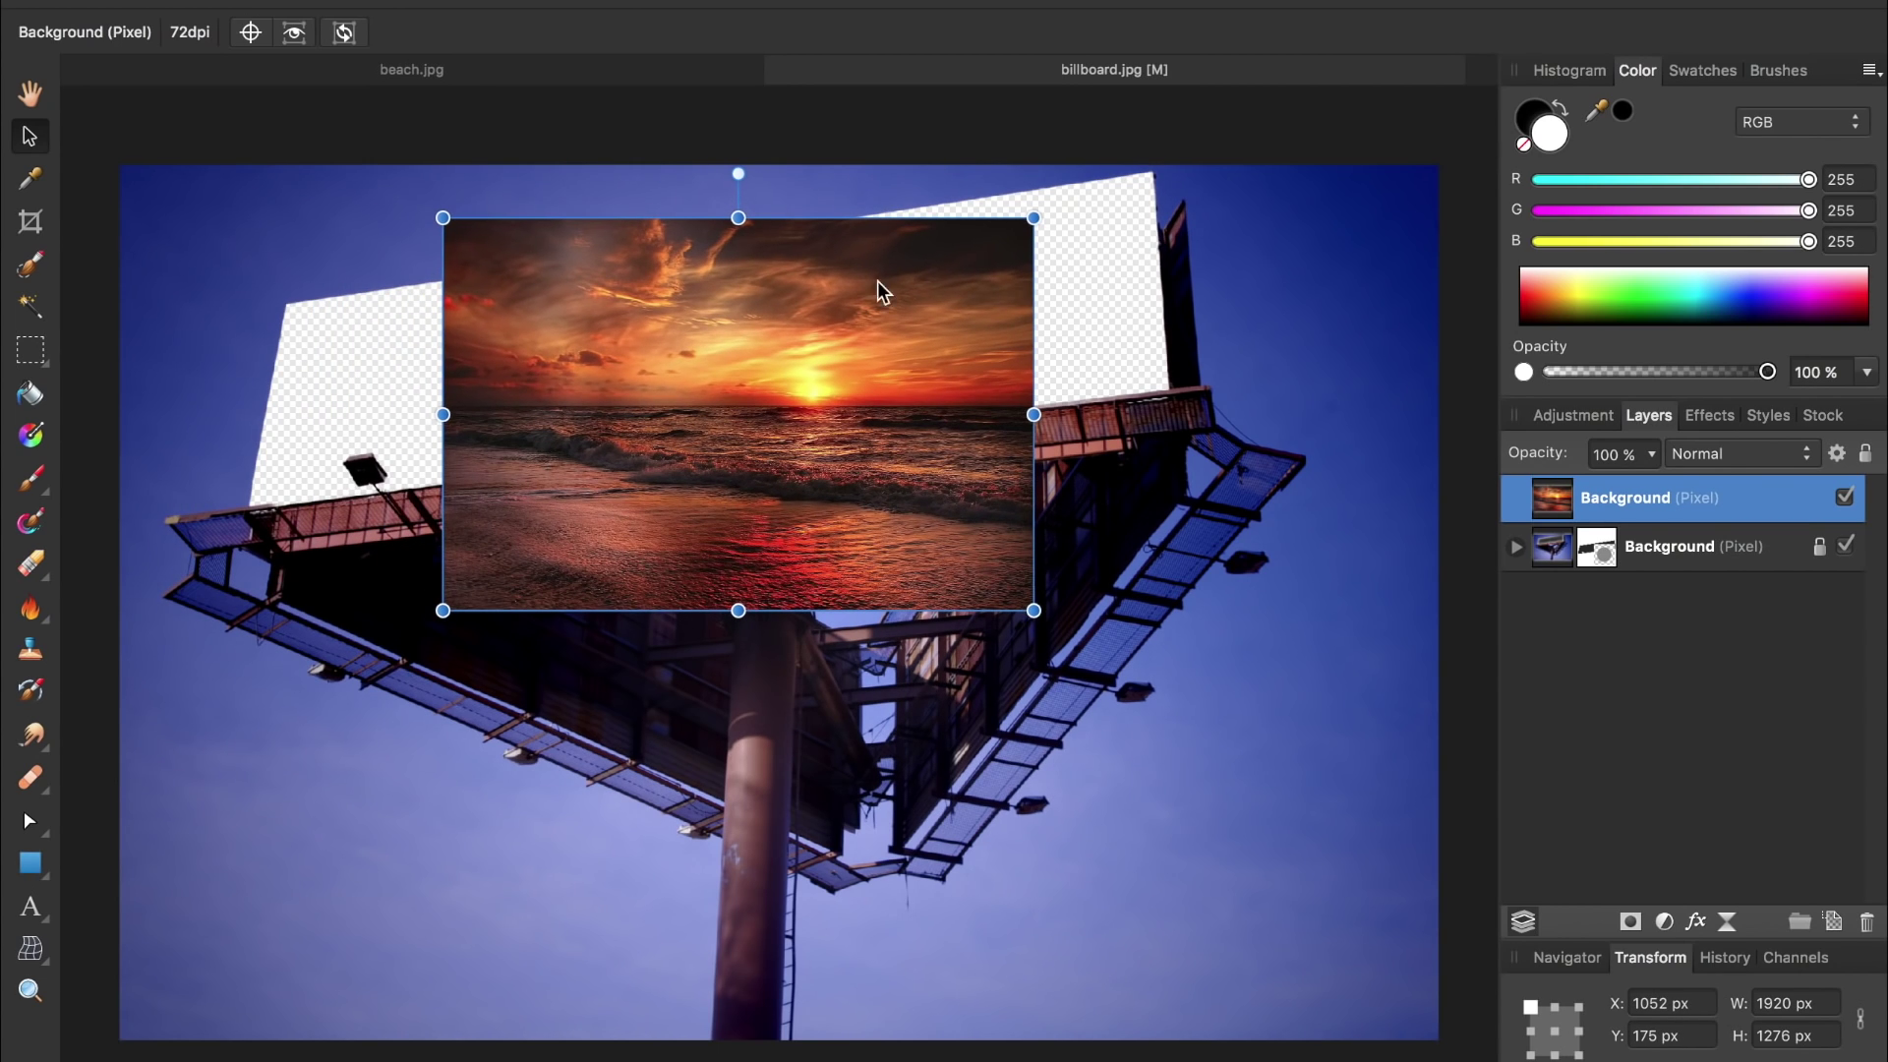
left_click_drag(1031, 220, 1201, 121)
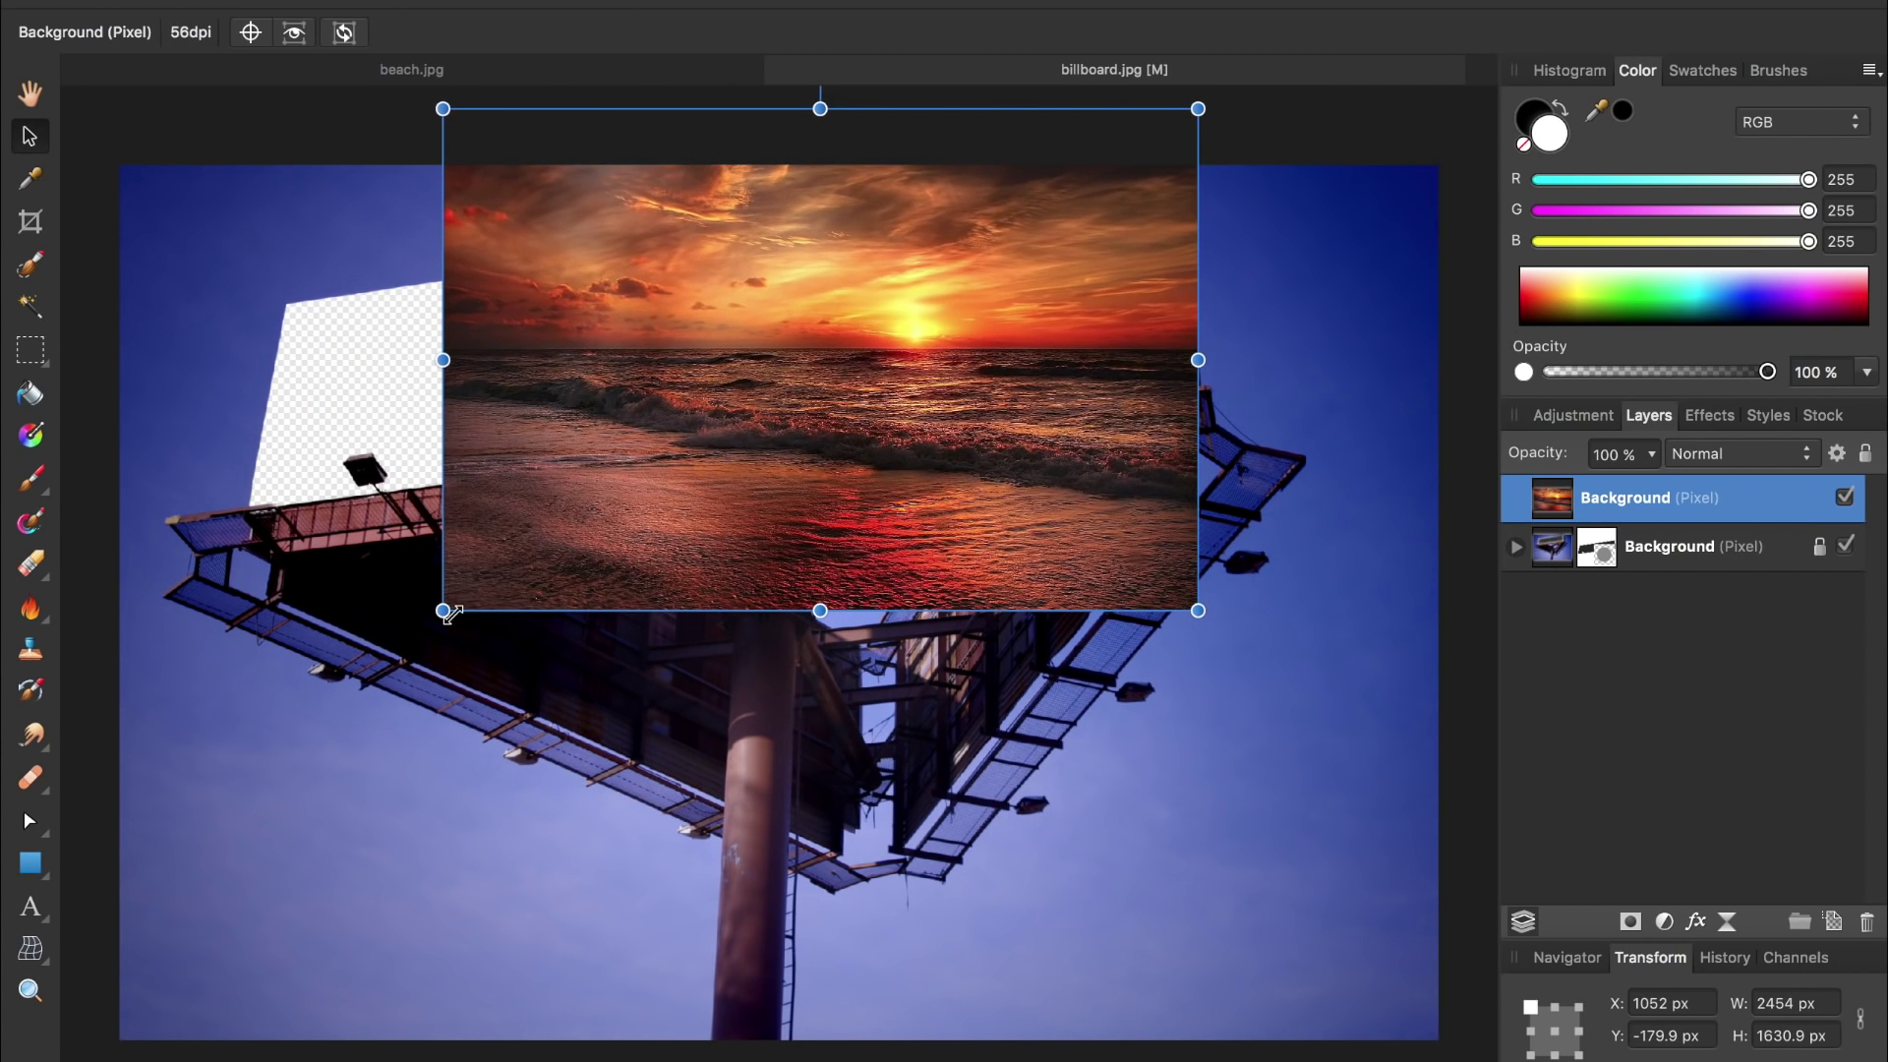
left_click_drag(443, 611, 218, 772)
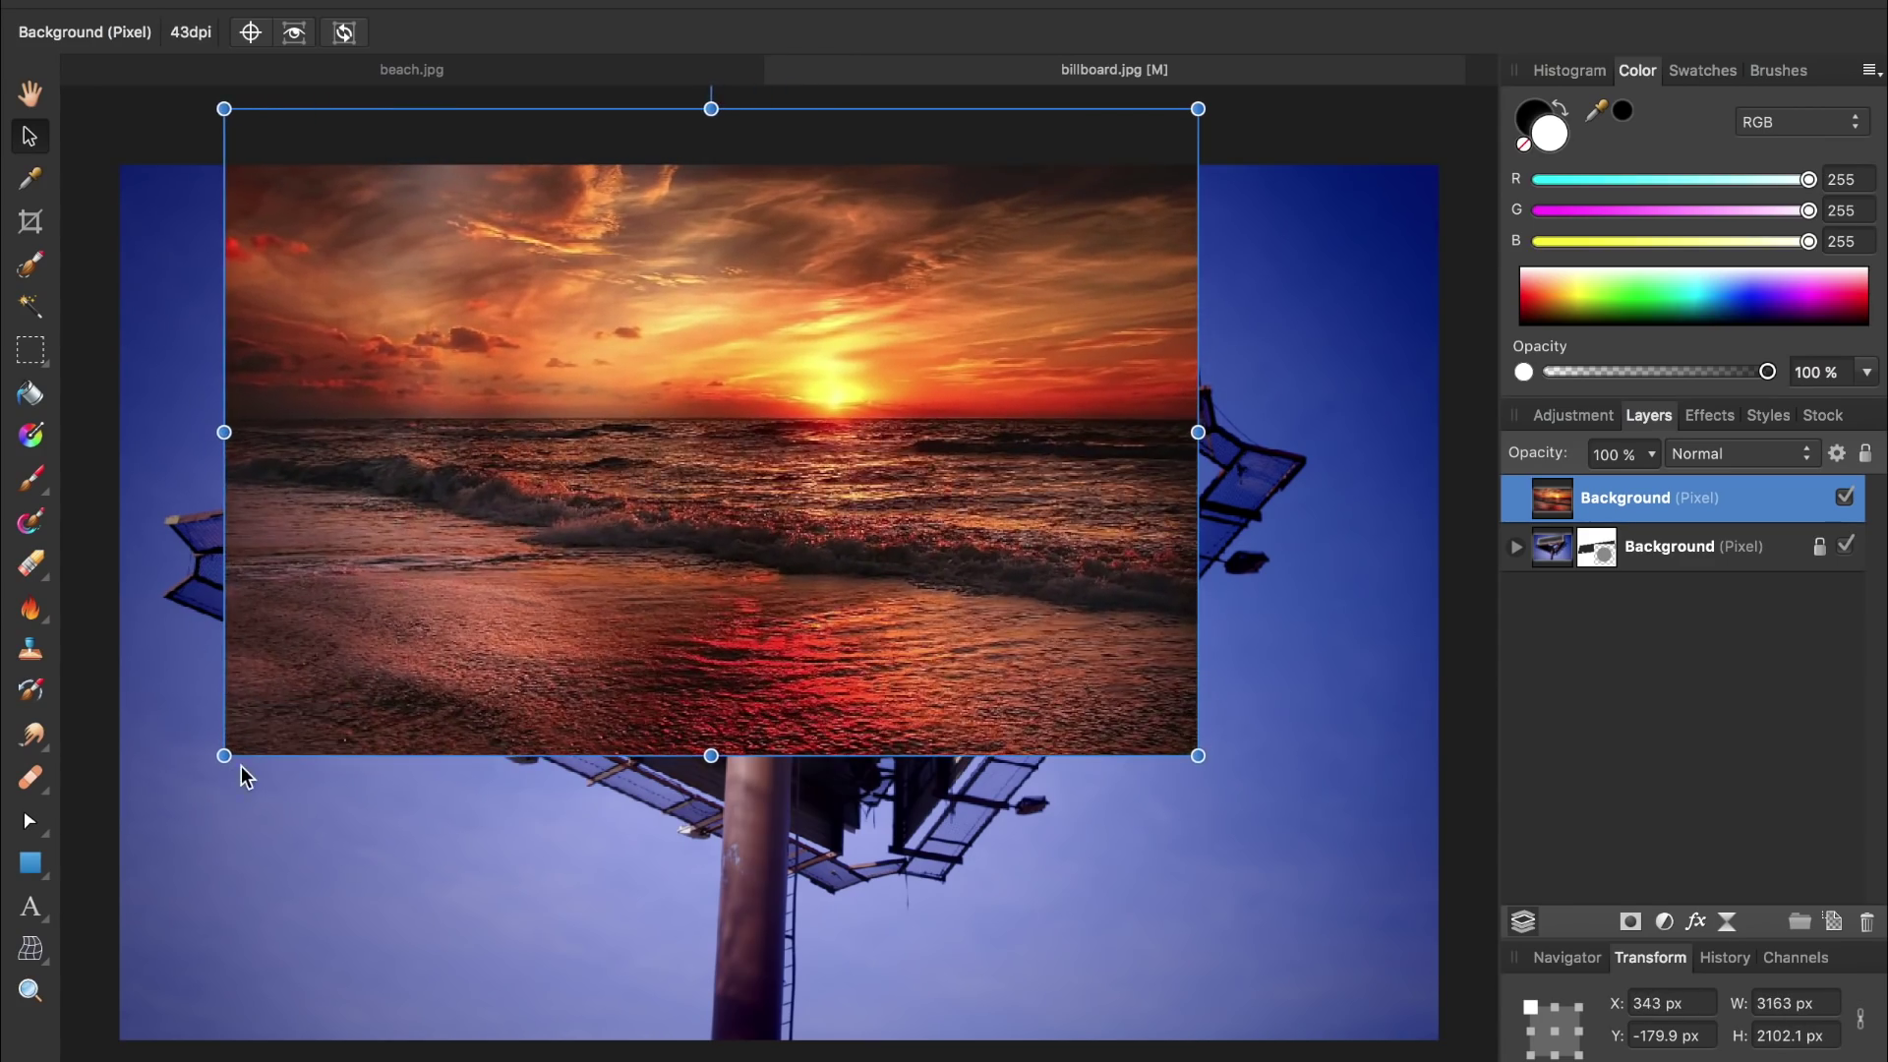
scroll(576, 895, "down", 2)
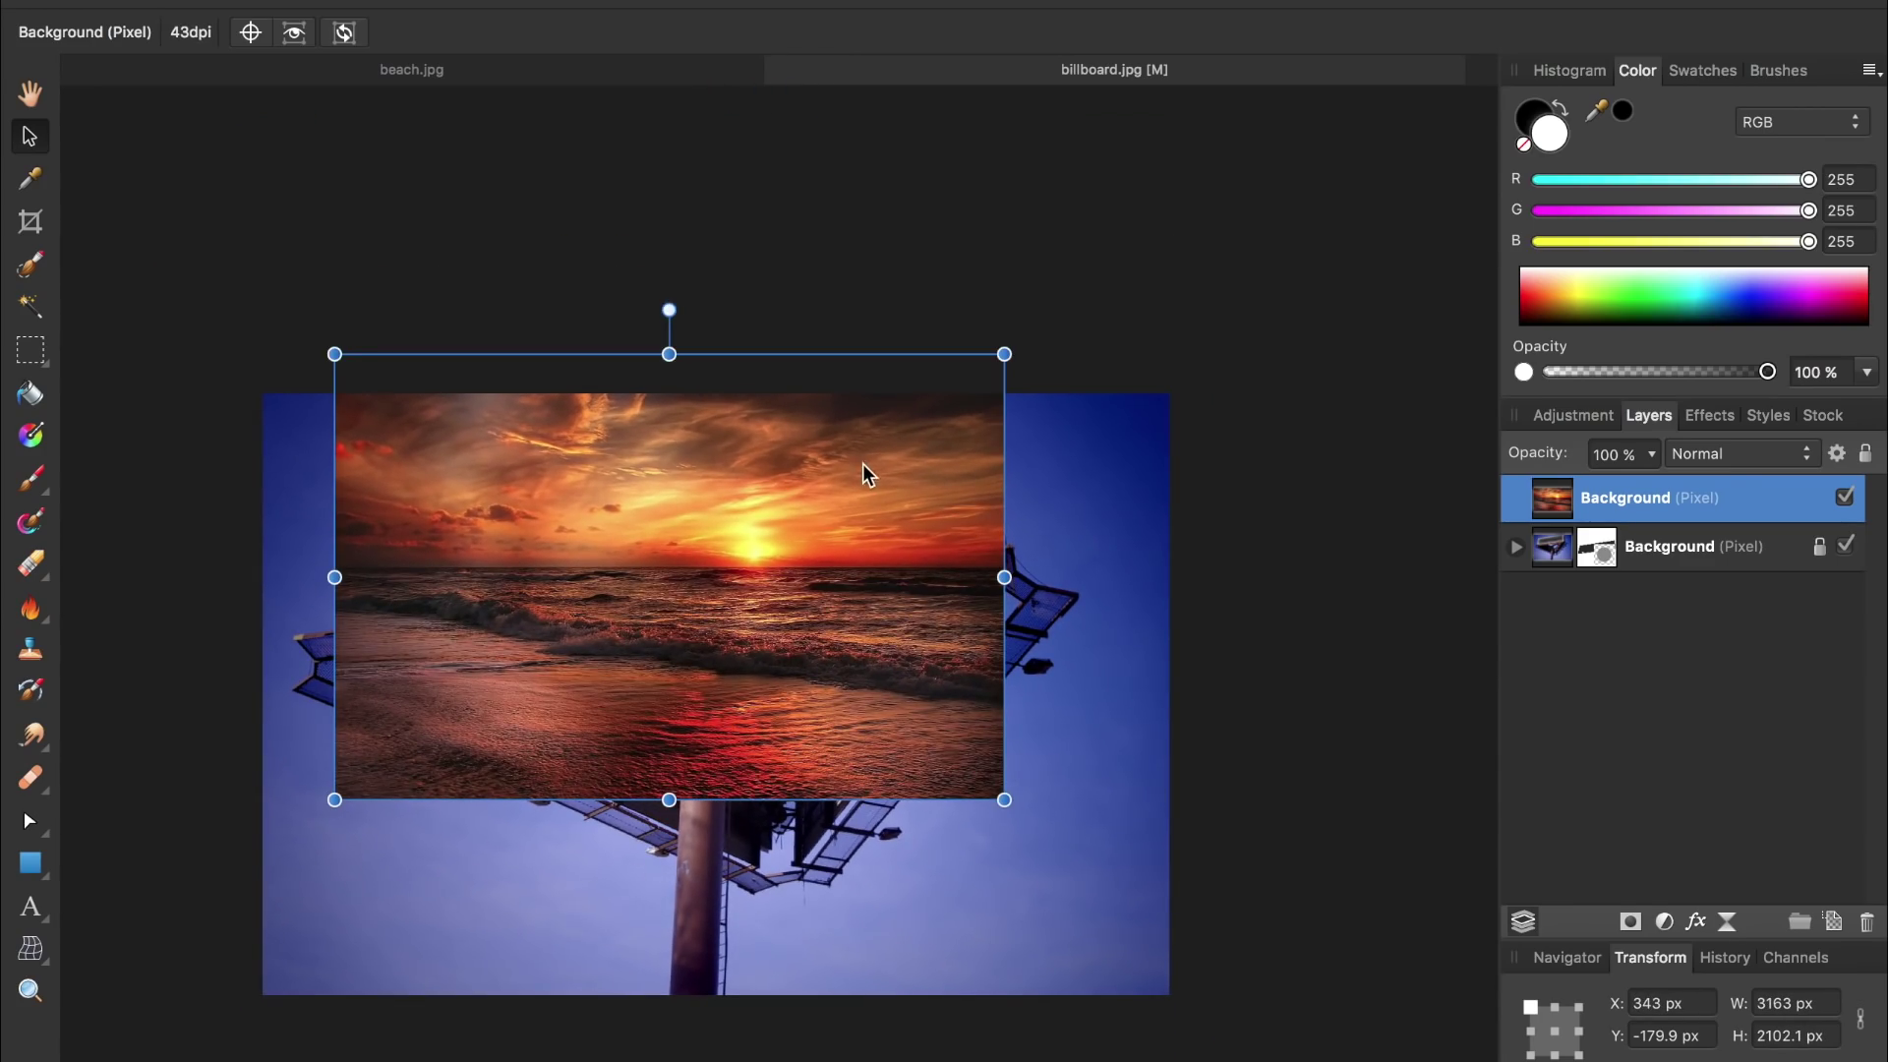
left_click_drag(1001, 359, 1061, 320)
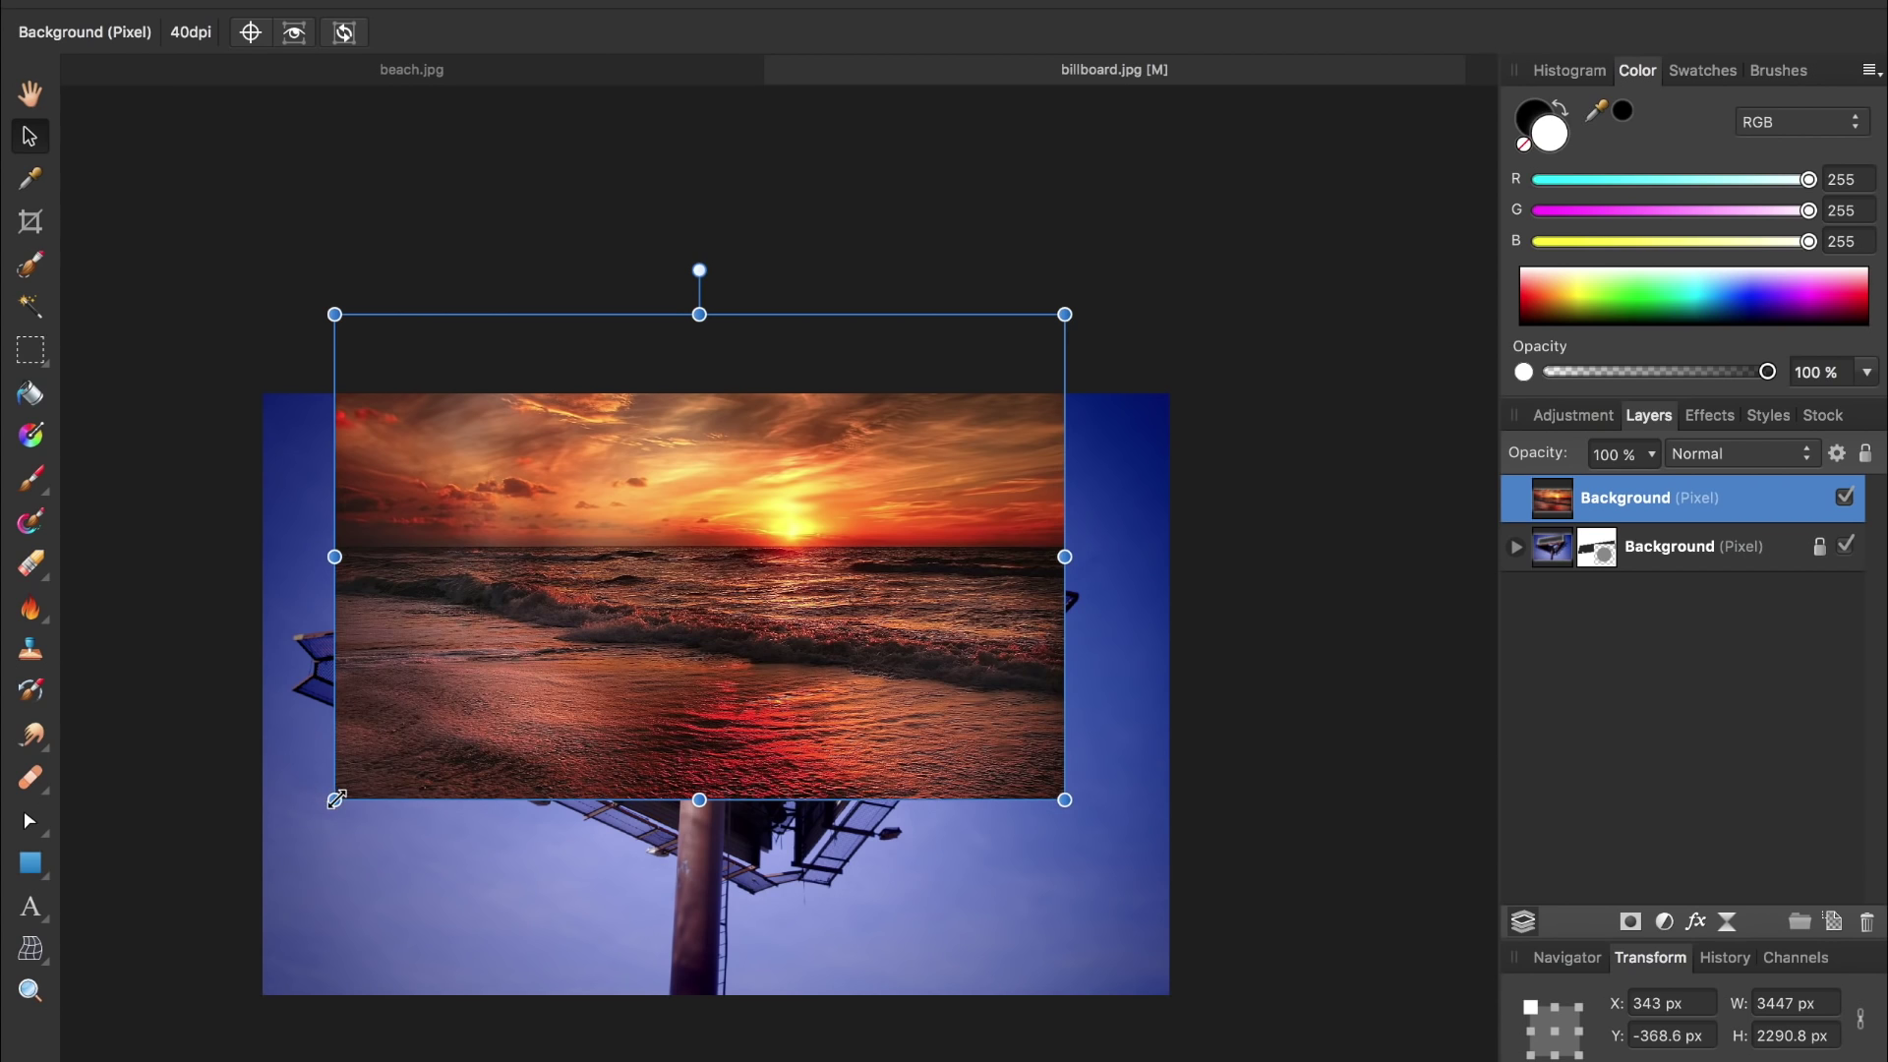
left_click_drag(316, 810, 259, 847)
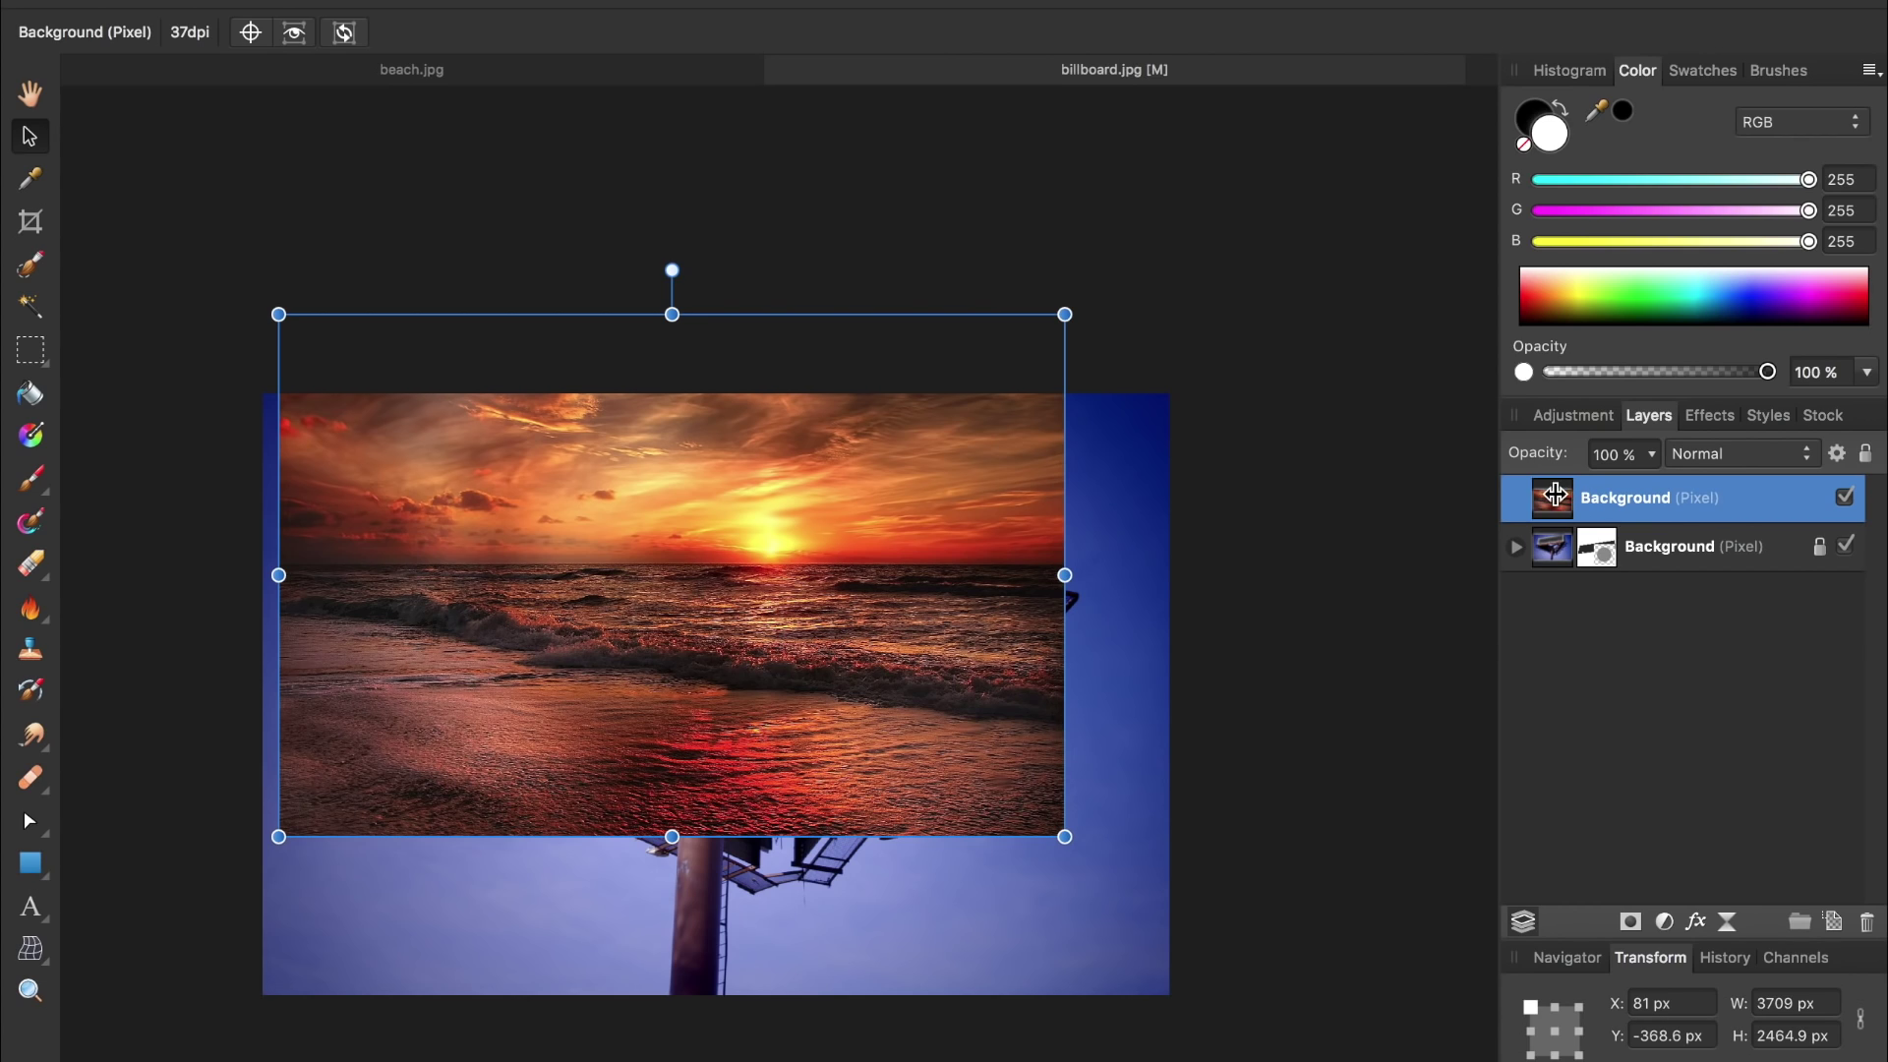
left_click_drag(1554, 495, 1511, 580)
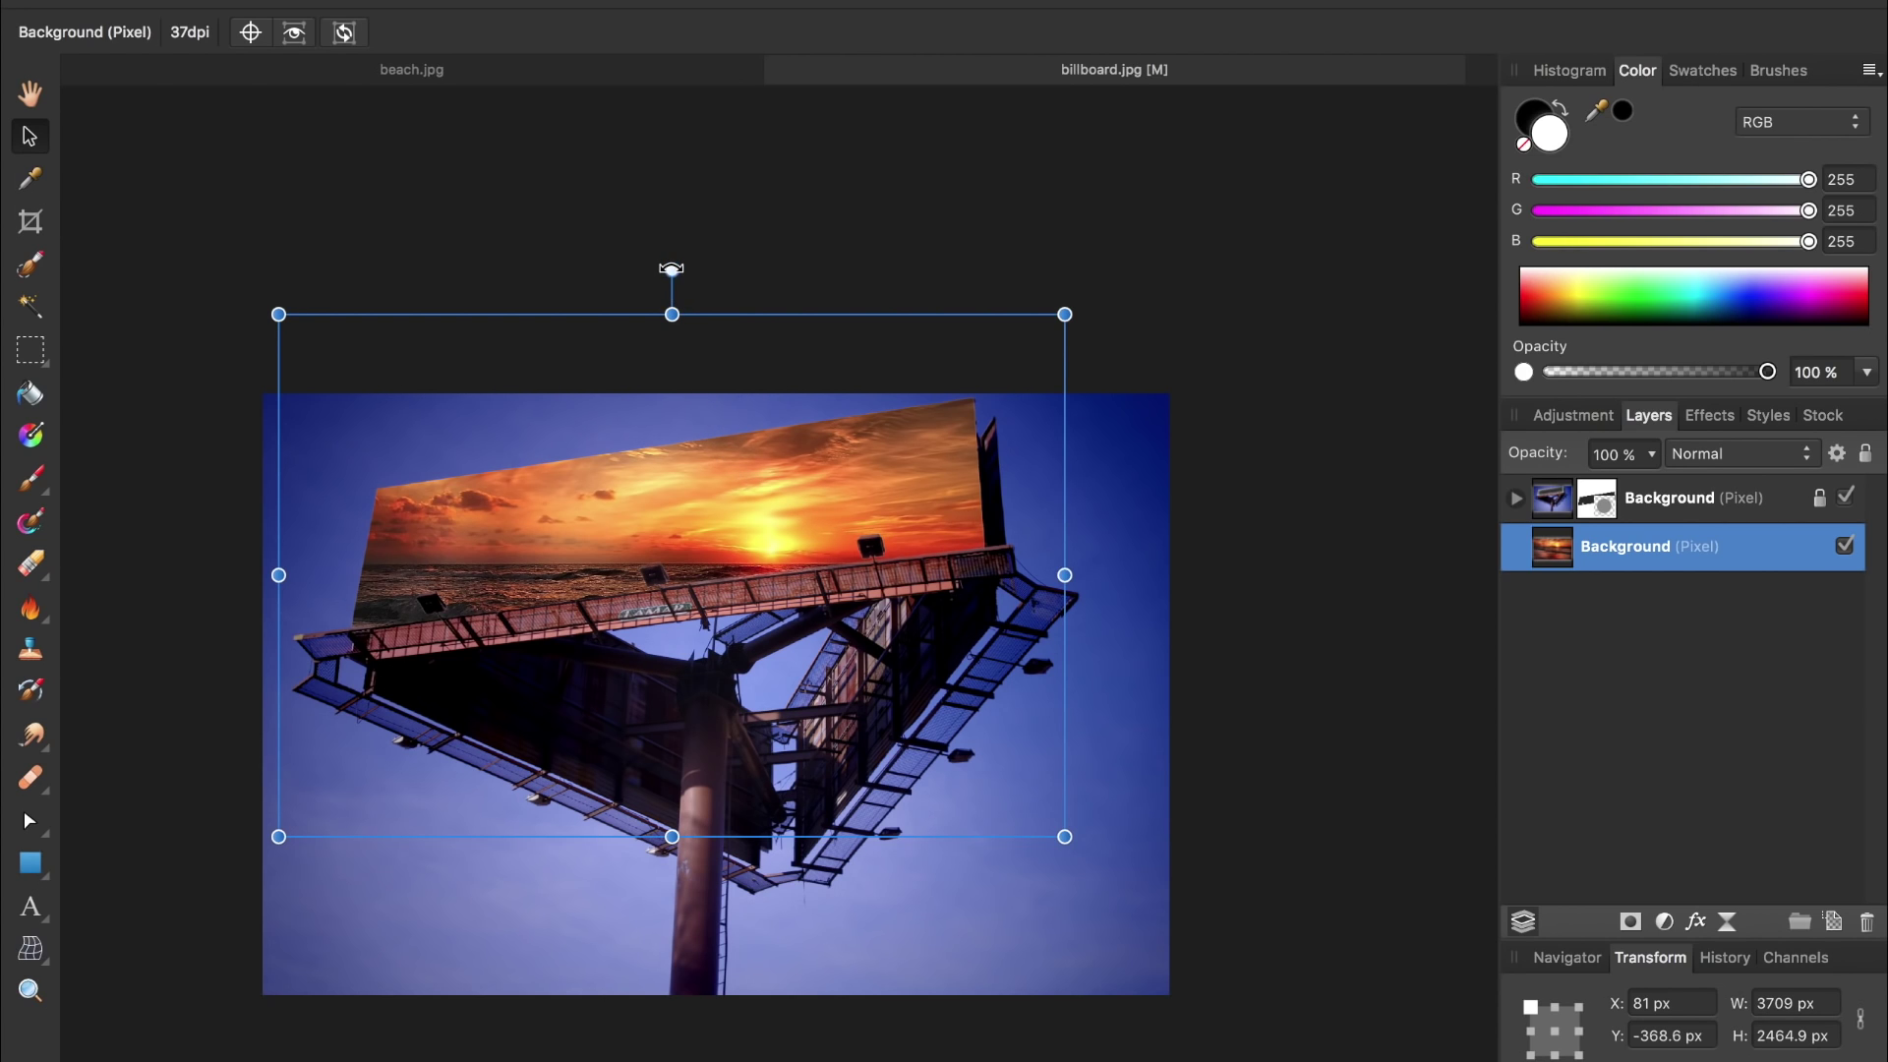
- Rotate the sunset layer about 5.4° to match the billboard's tilt
left_click_drag(672, 269, 632, 277)
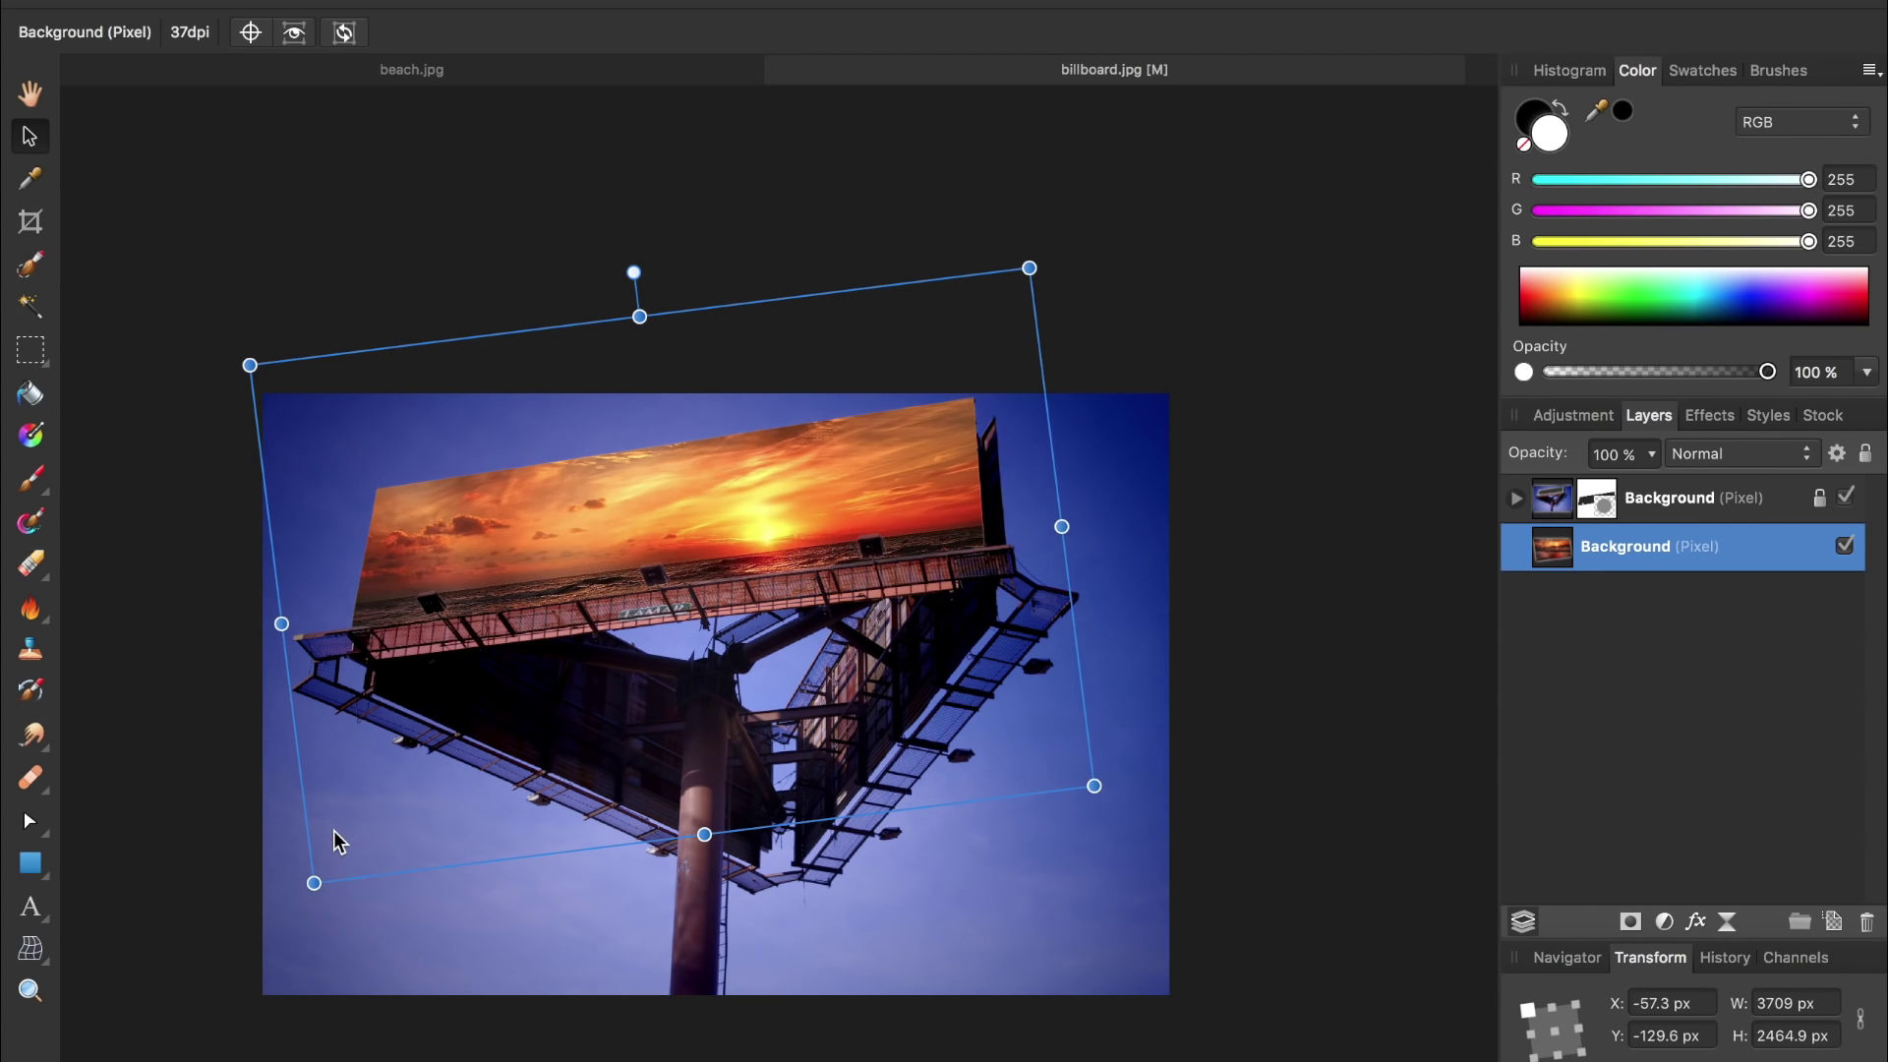
- Mesh-warp the sunset photo's bottom-left corner and left edge outward to fill the billboard's left end
left_click(31, 950)
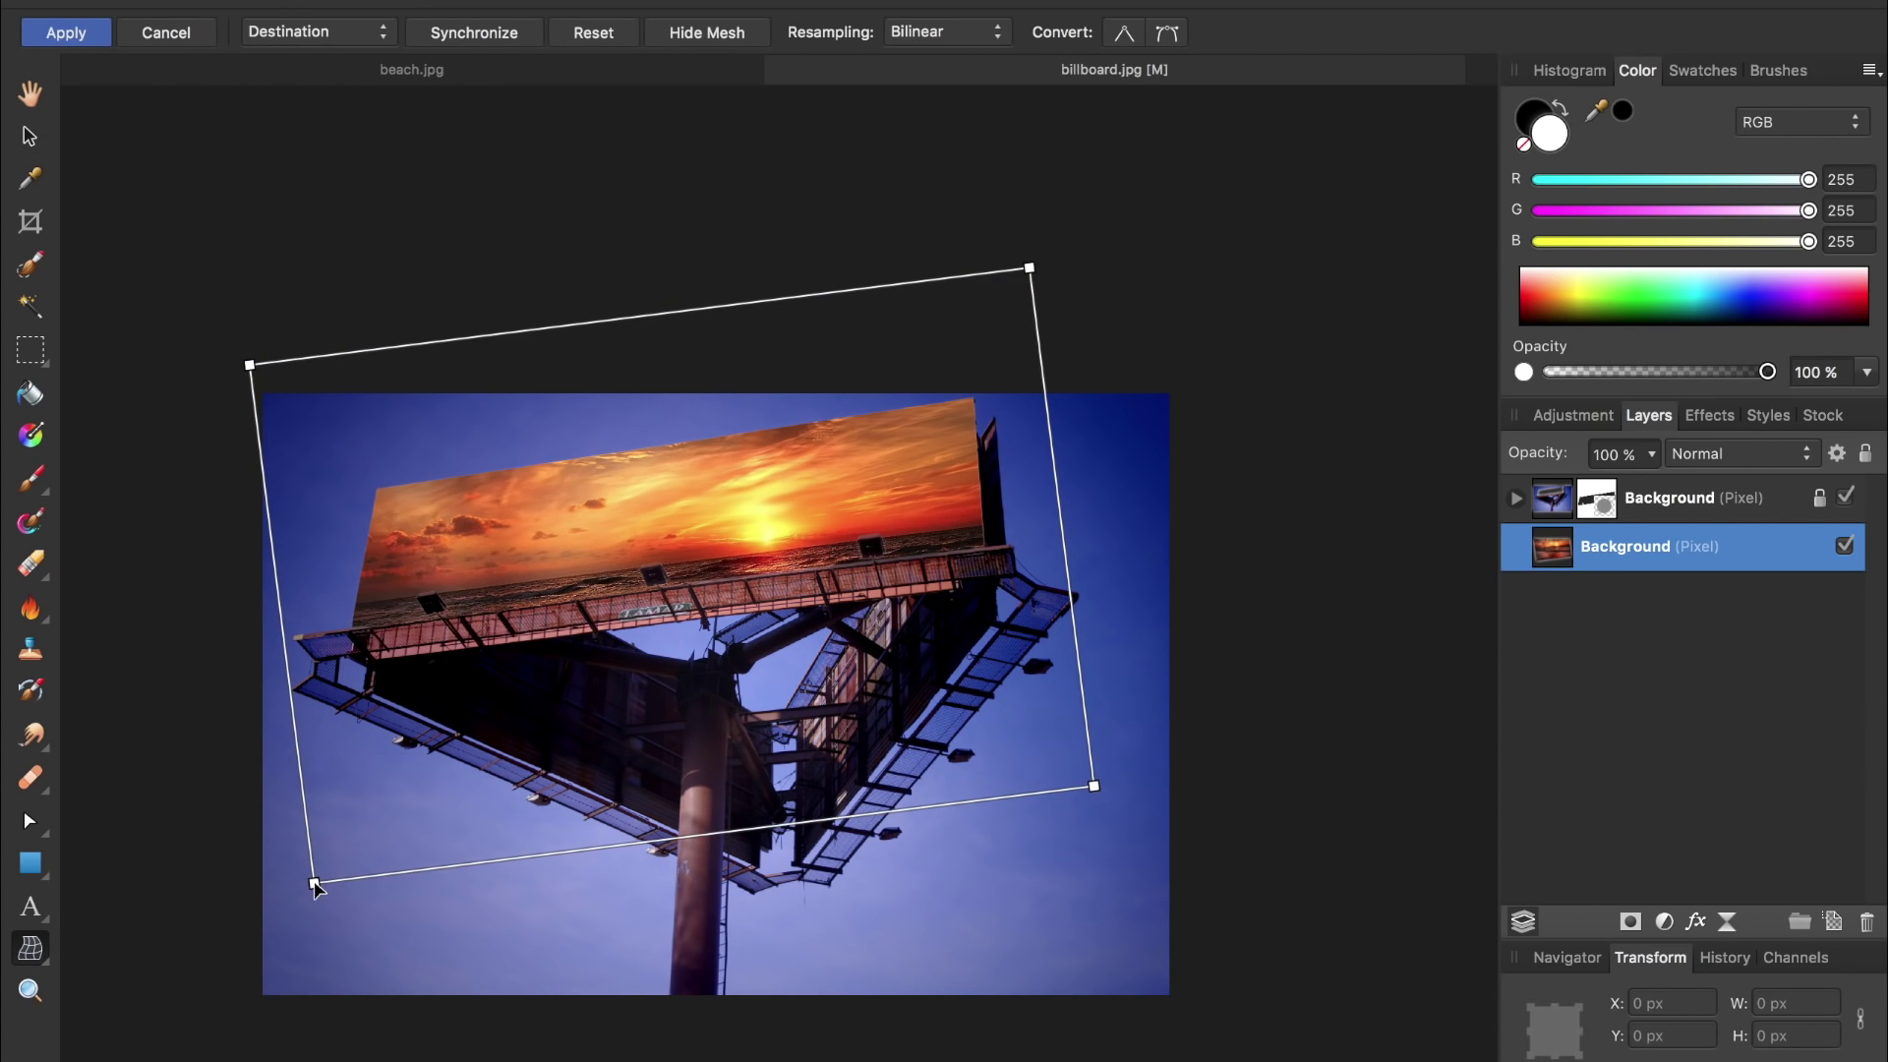
left_click_drag(315, 885, 139, 870)
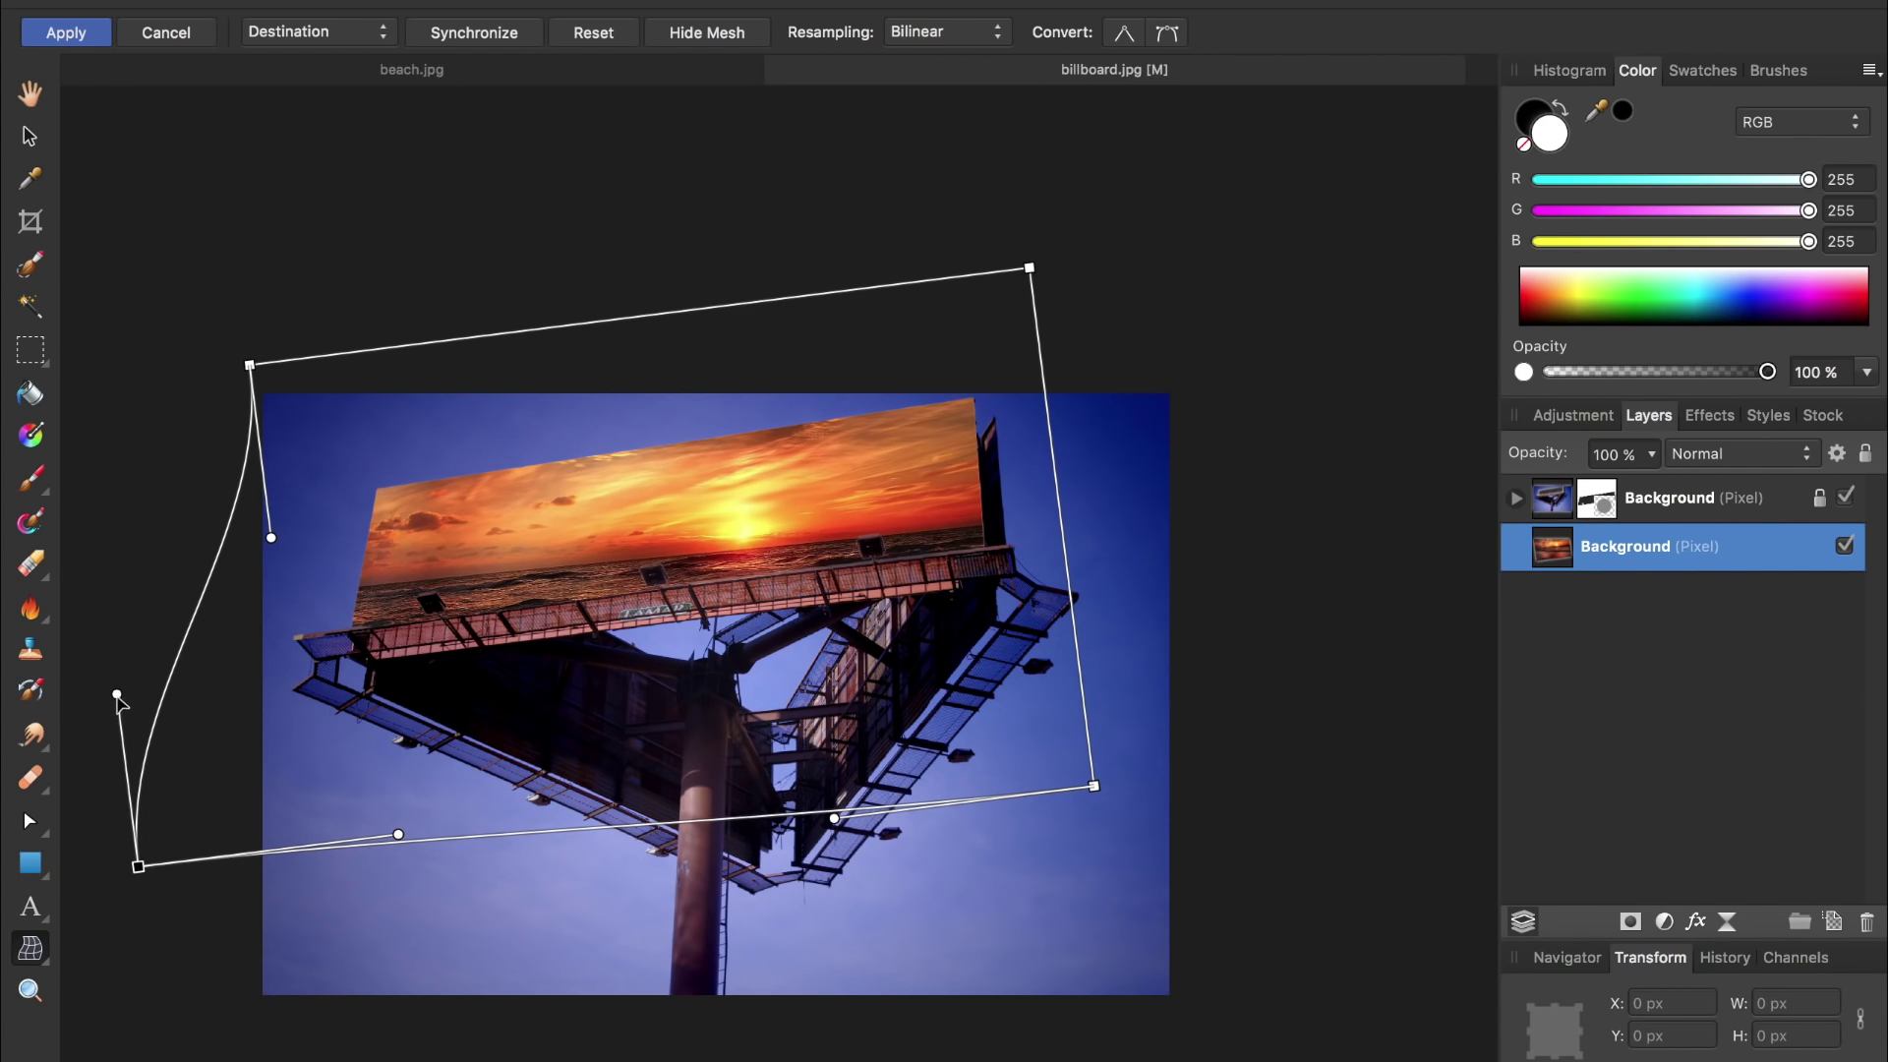
left_click_drag(117, 694, 175, 691)
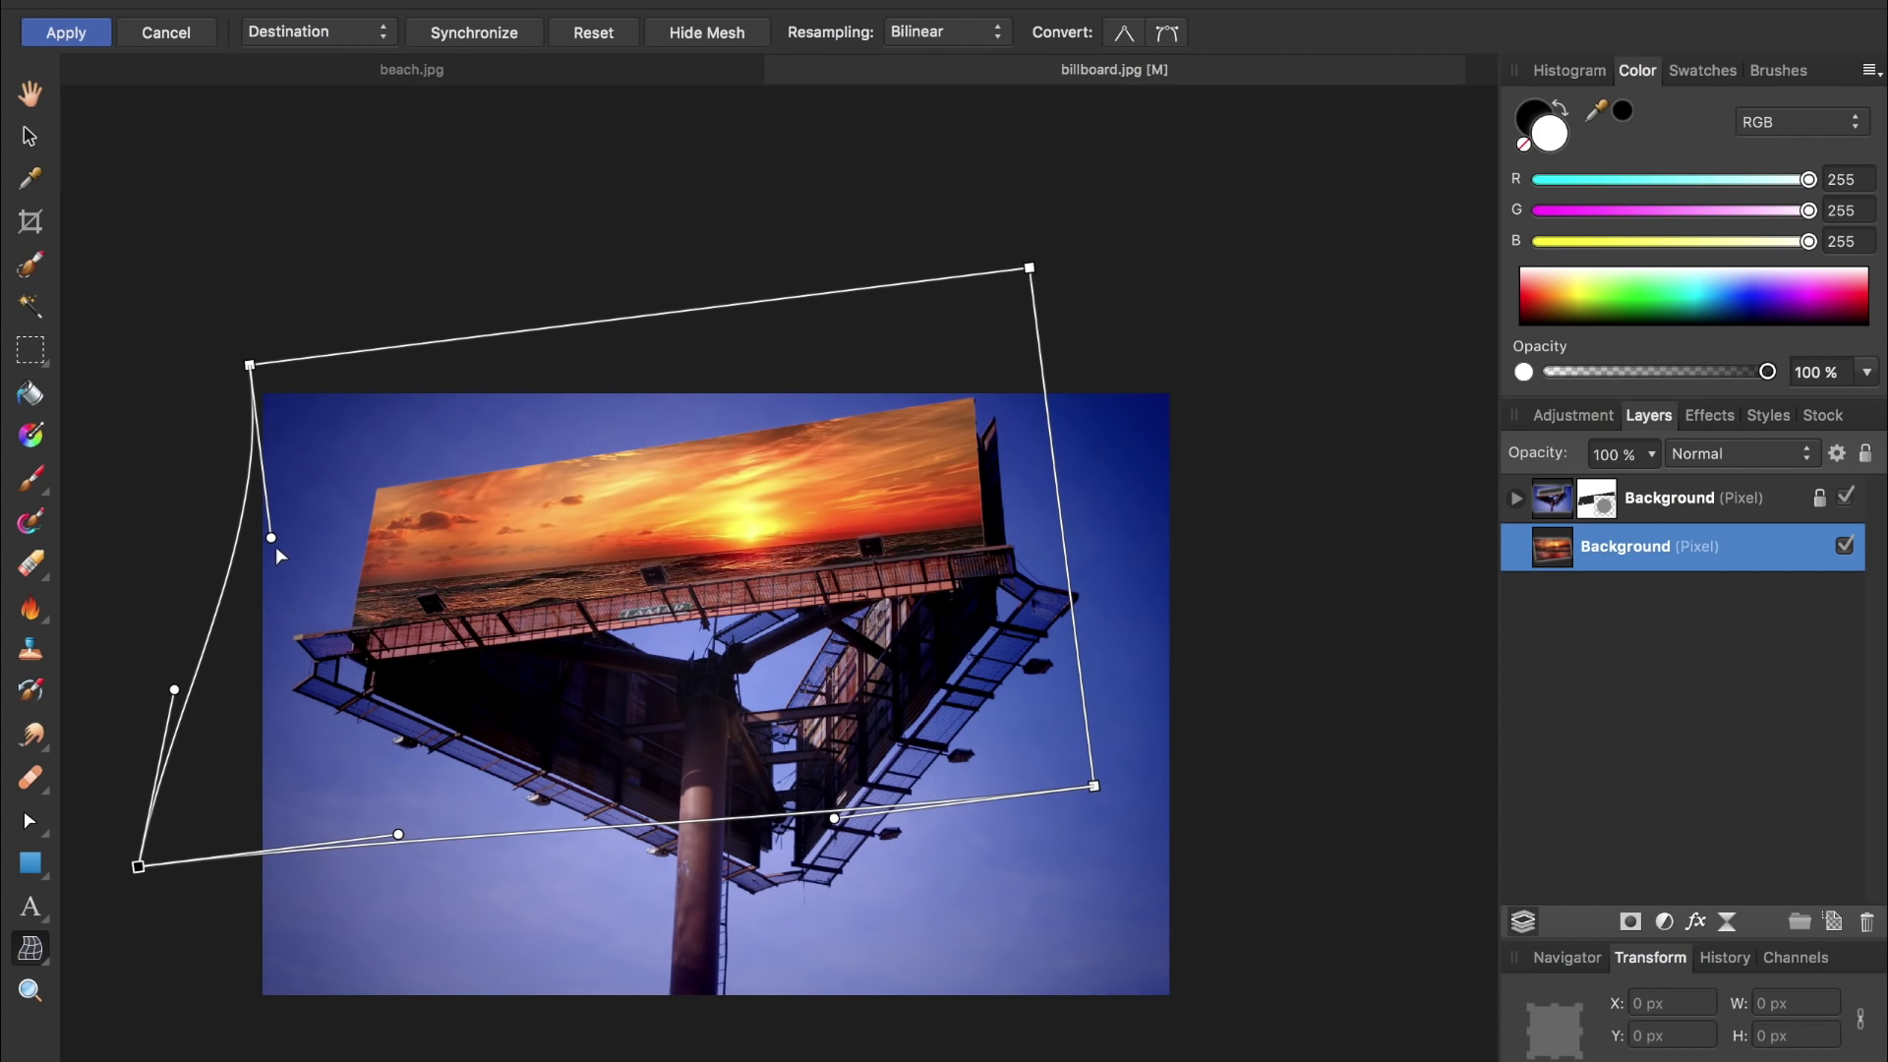
left_click_drag(272, 538, 217, 539)
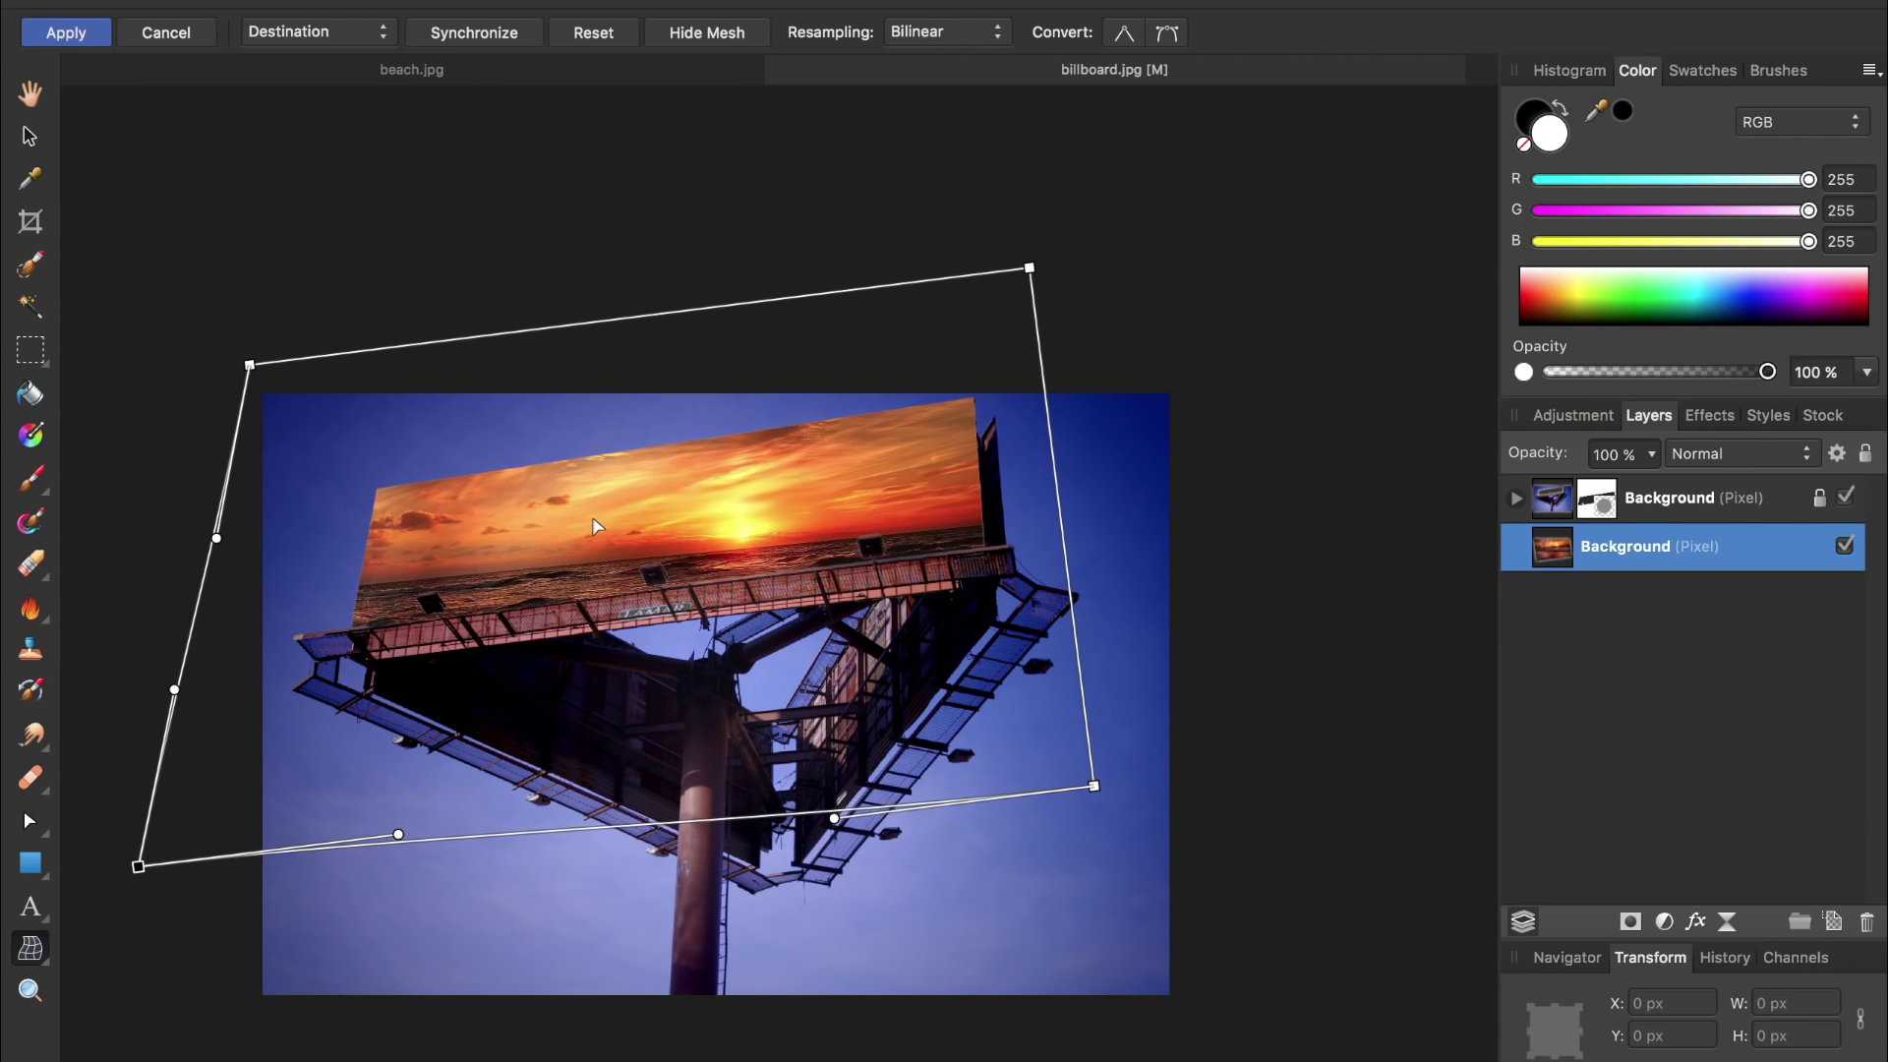
left_click(79, 39)
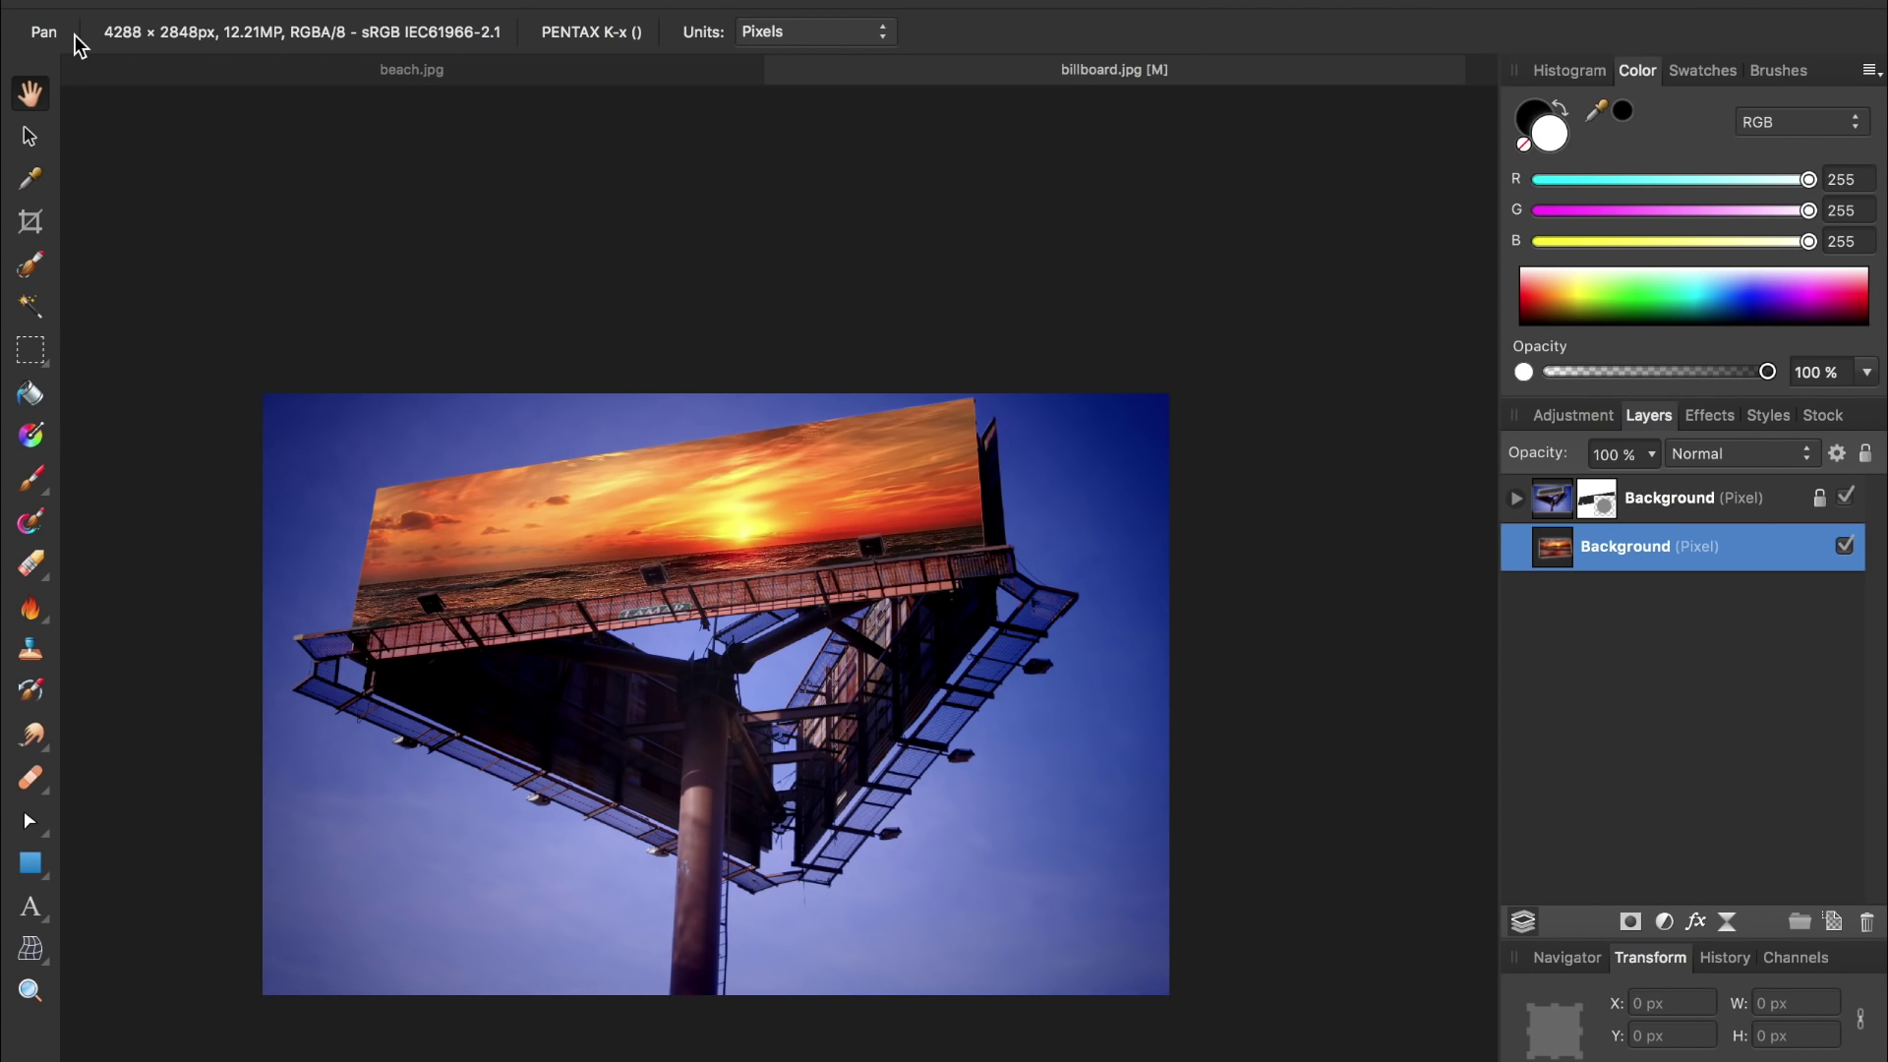
- Draw a white 4640 × 2571 px rectangle over the billboard and stack it beneath the sunset layer
left_click(32, 865)
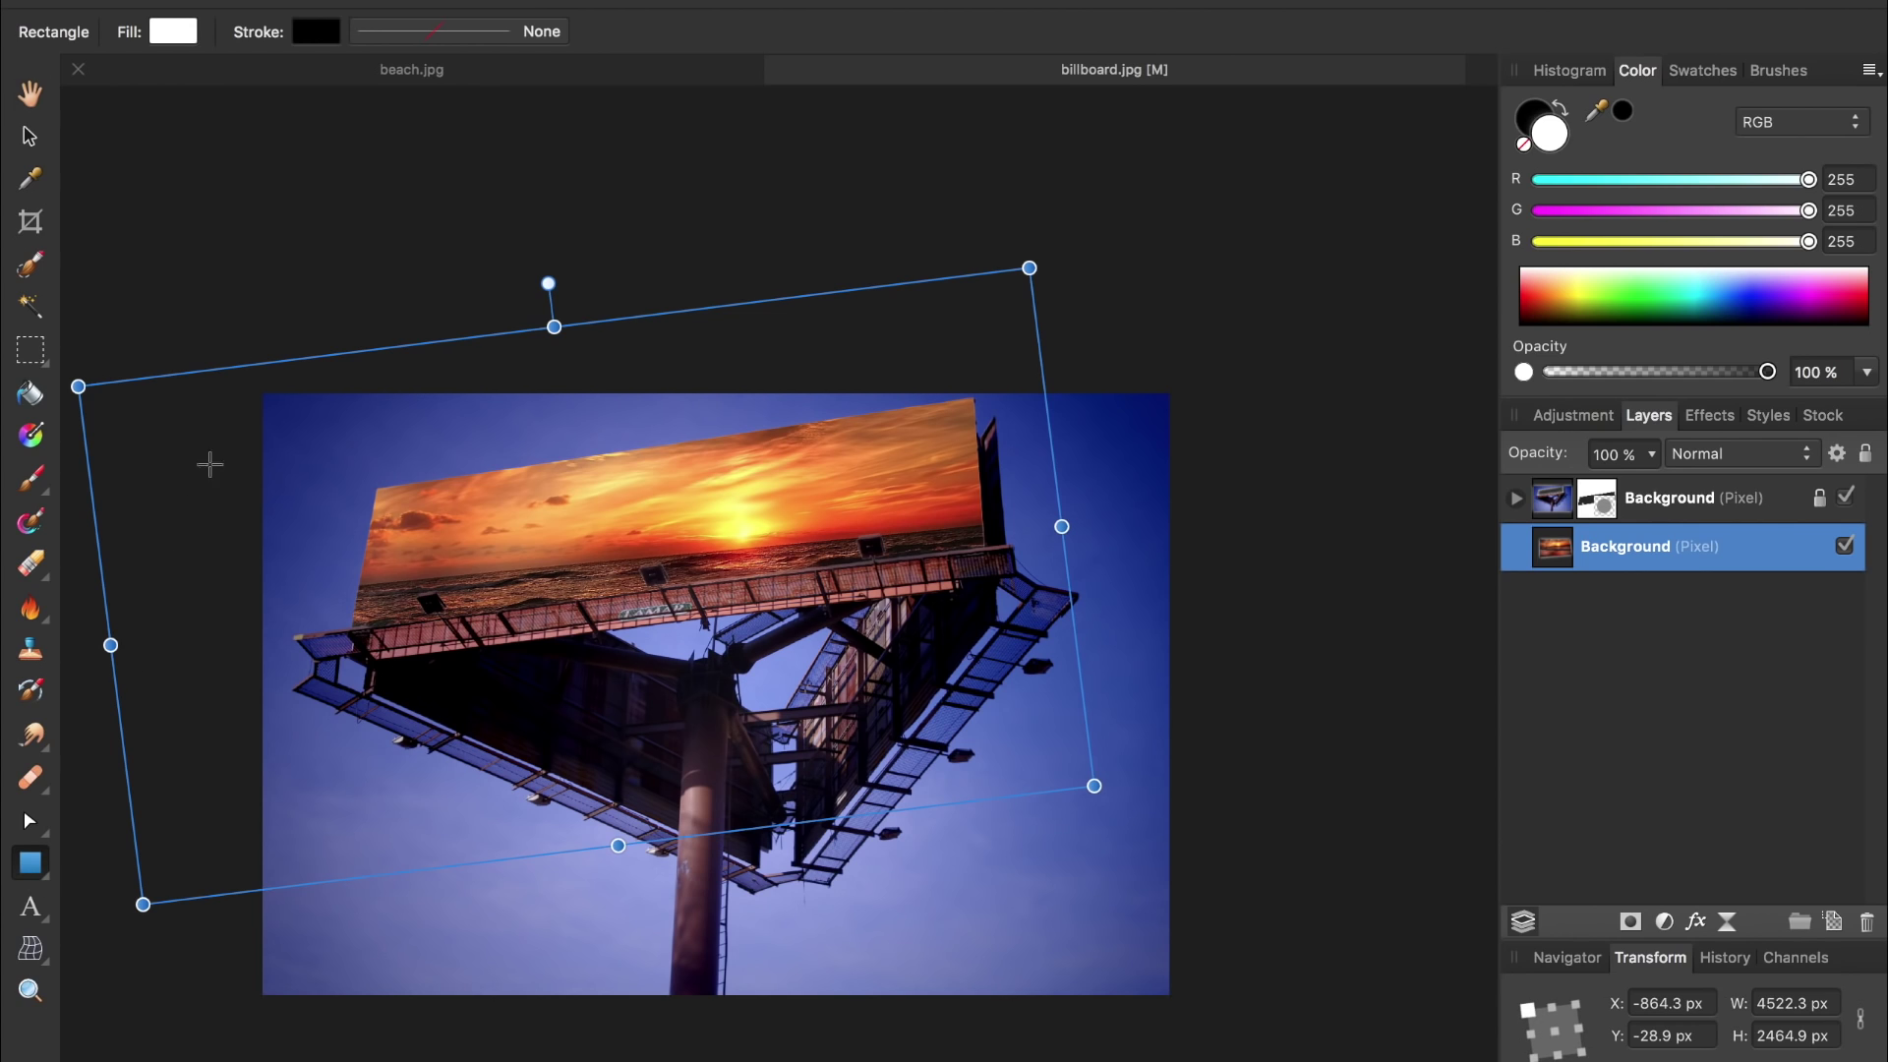
left_click_drag(245, 301, 1228, 846)
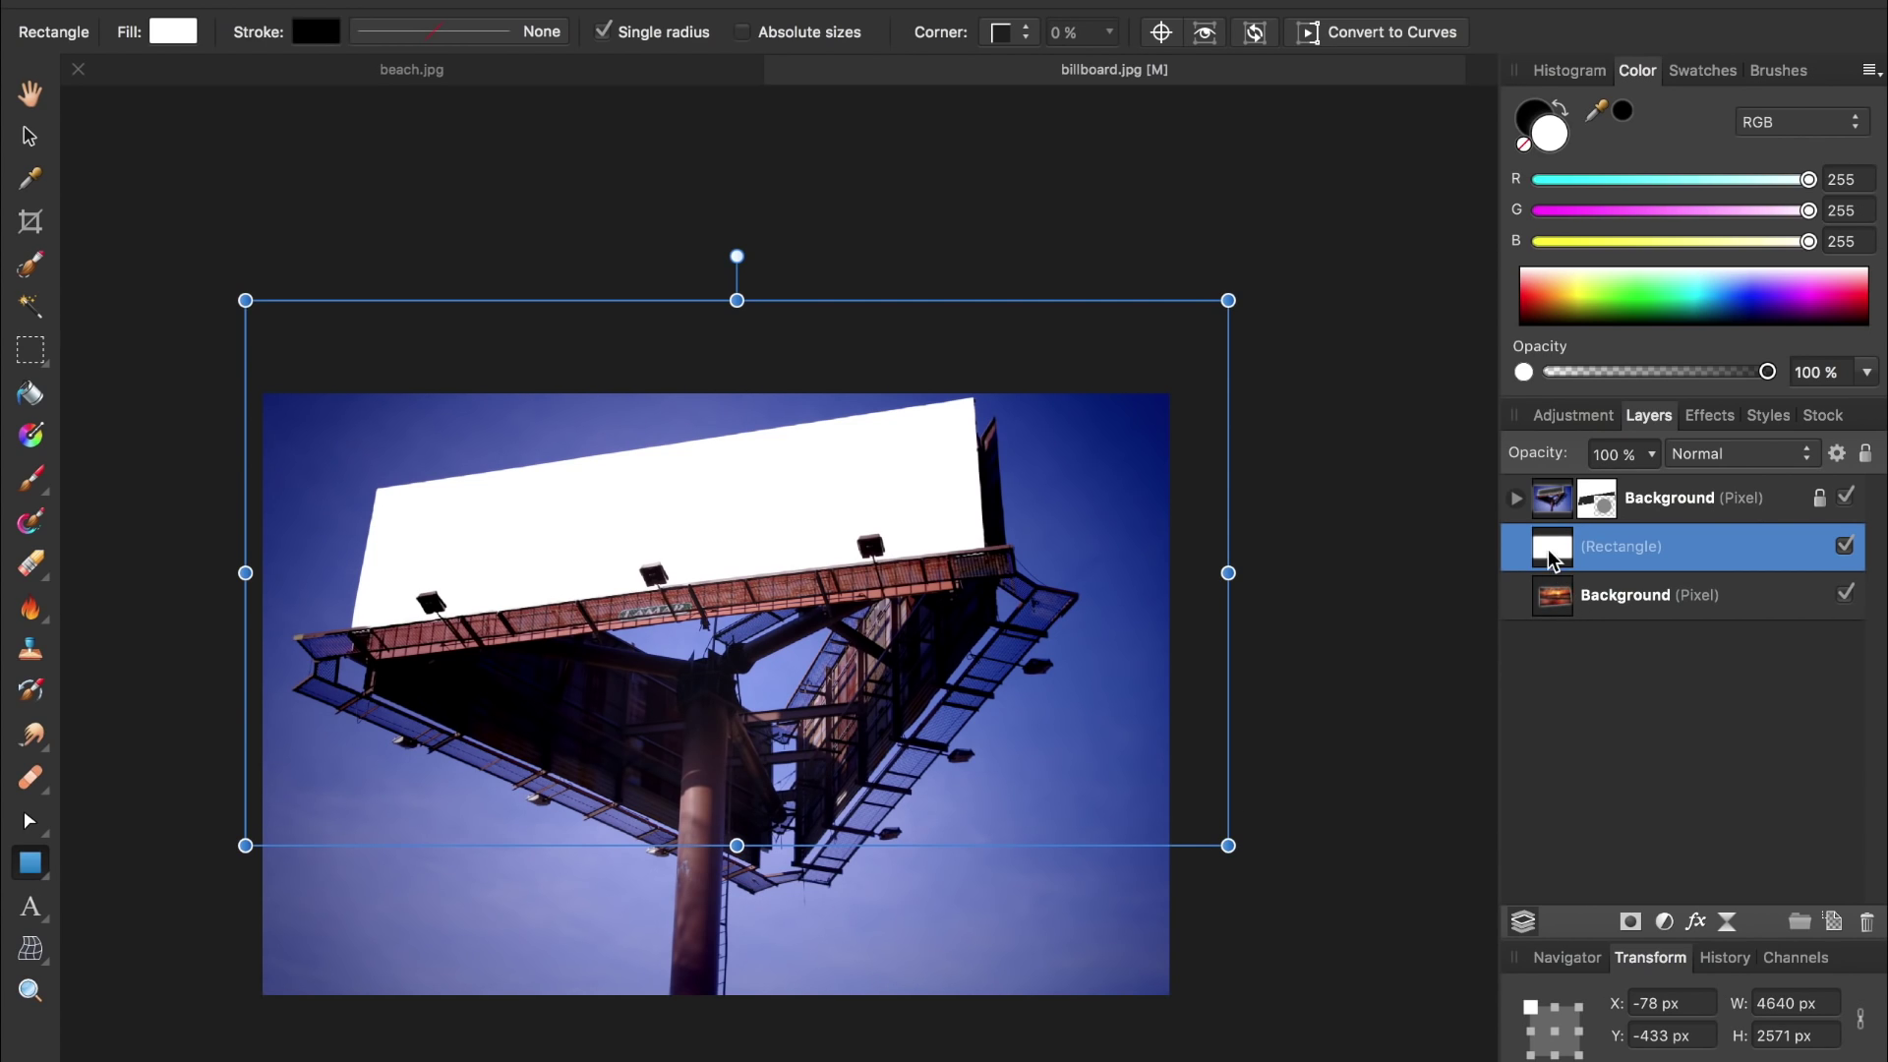
left_click_drag(1549, 559, 1526, 633)
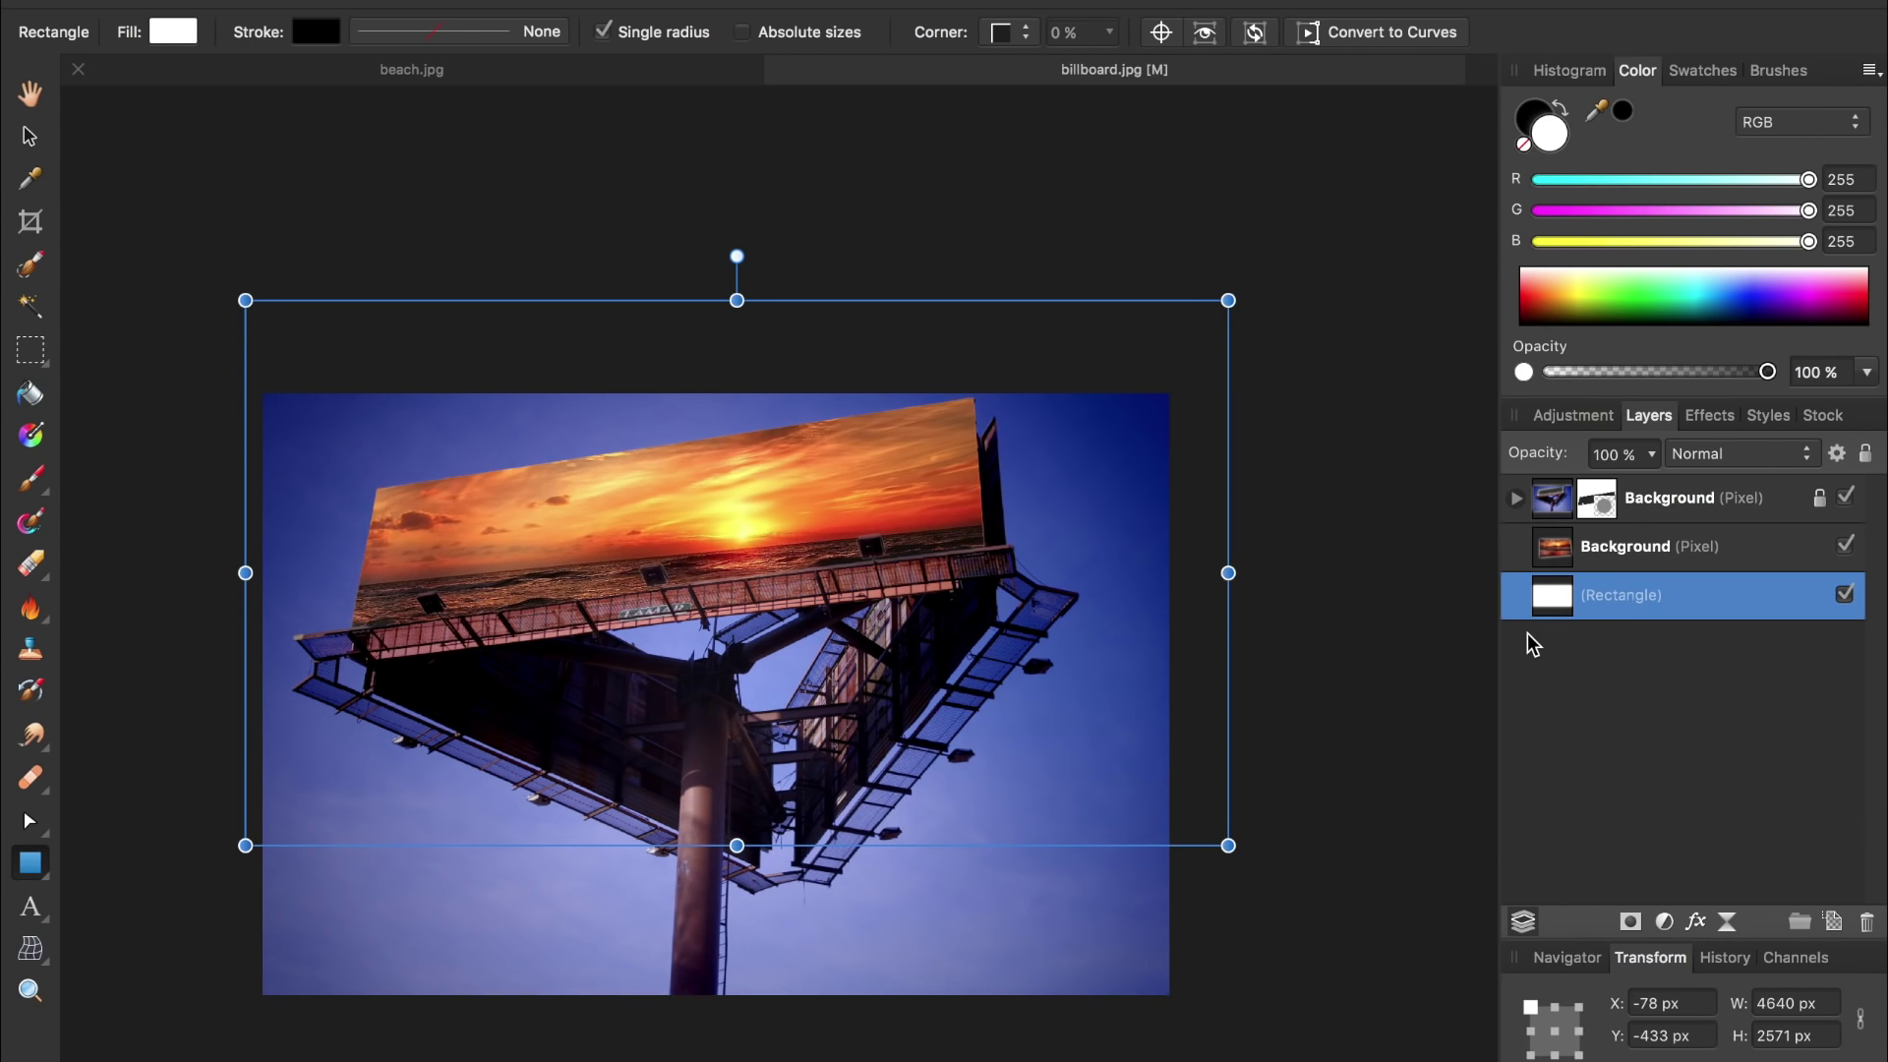
- Lower the sunset layer's opacity to 90% in the Layers panel
left_click(1548, 555)
key("a")
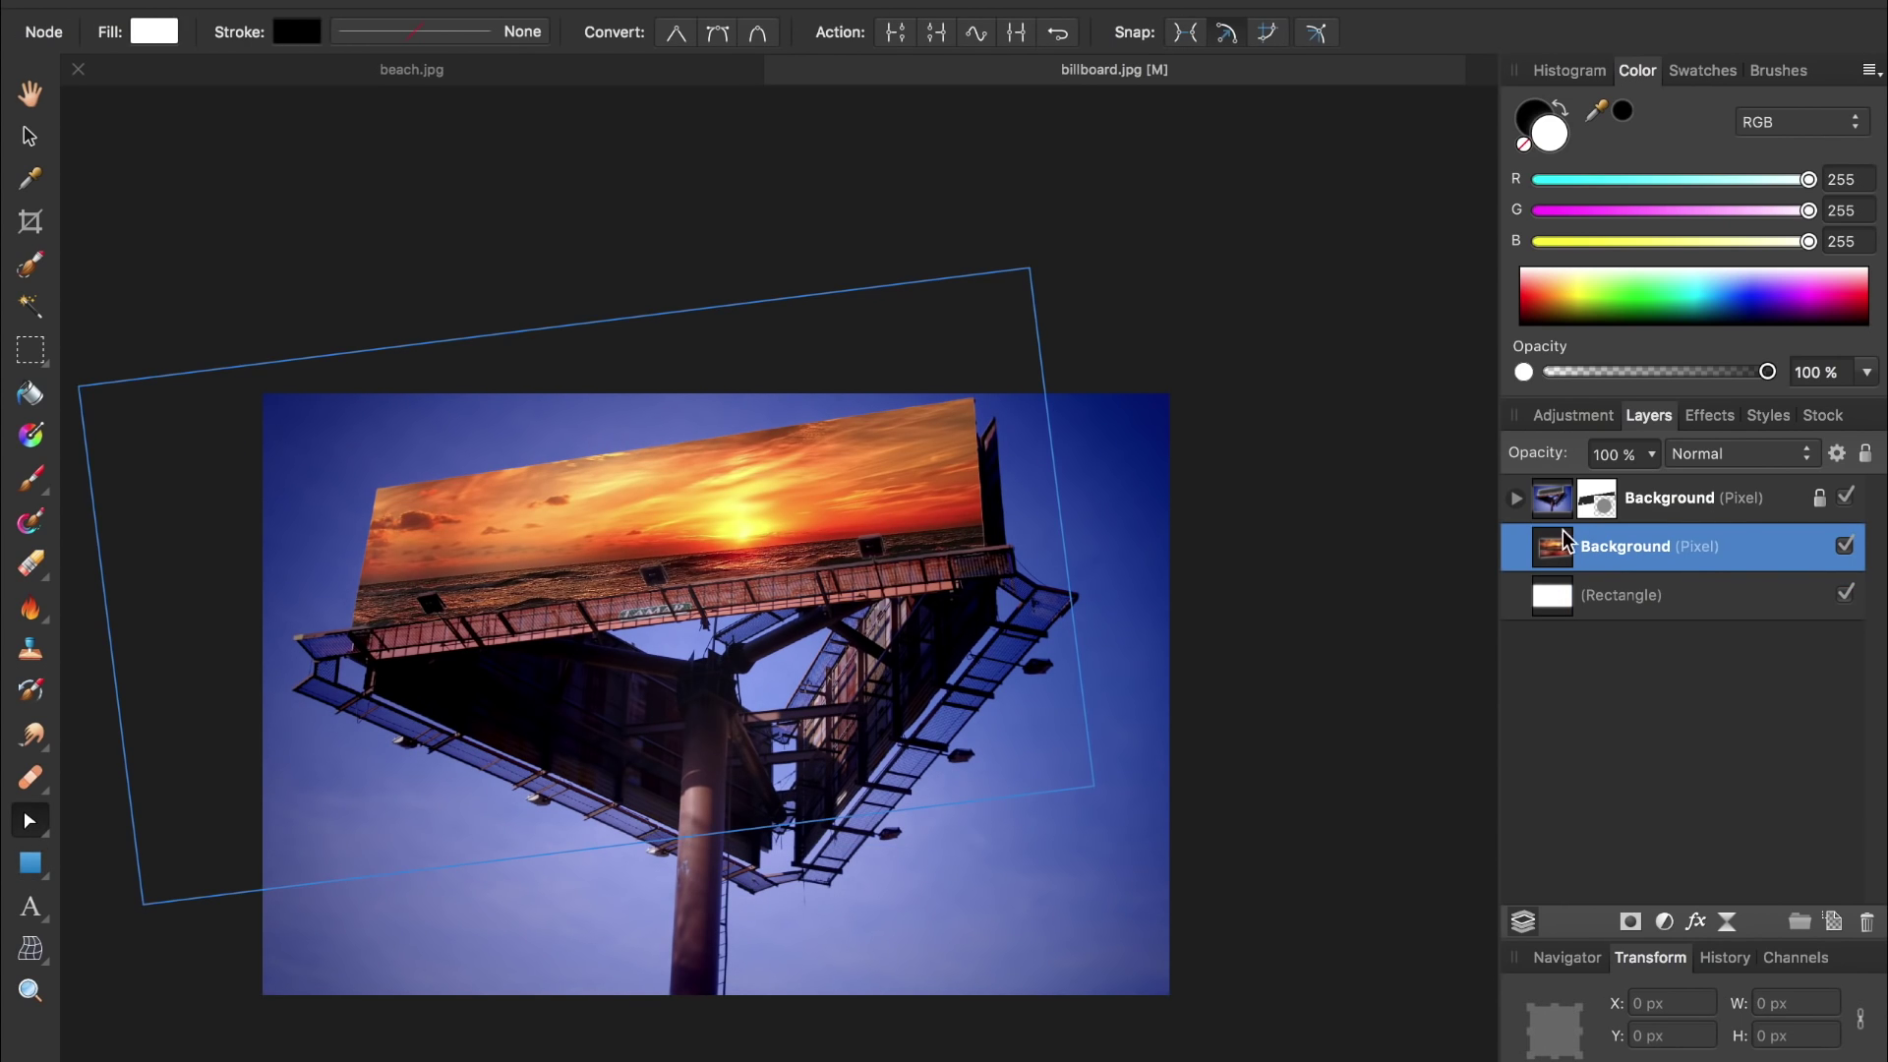
left_click(1652, 455)
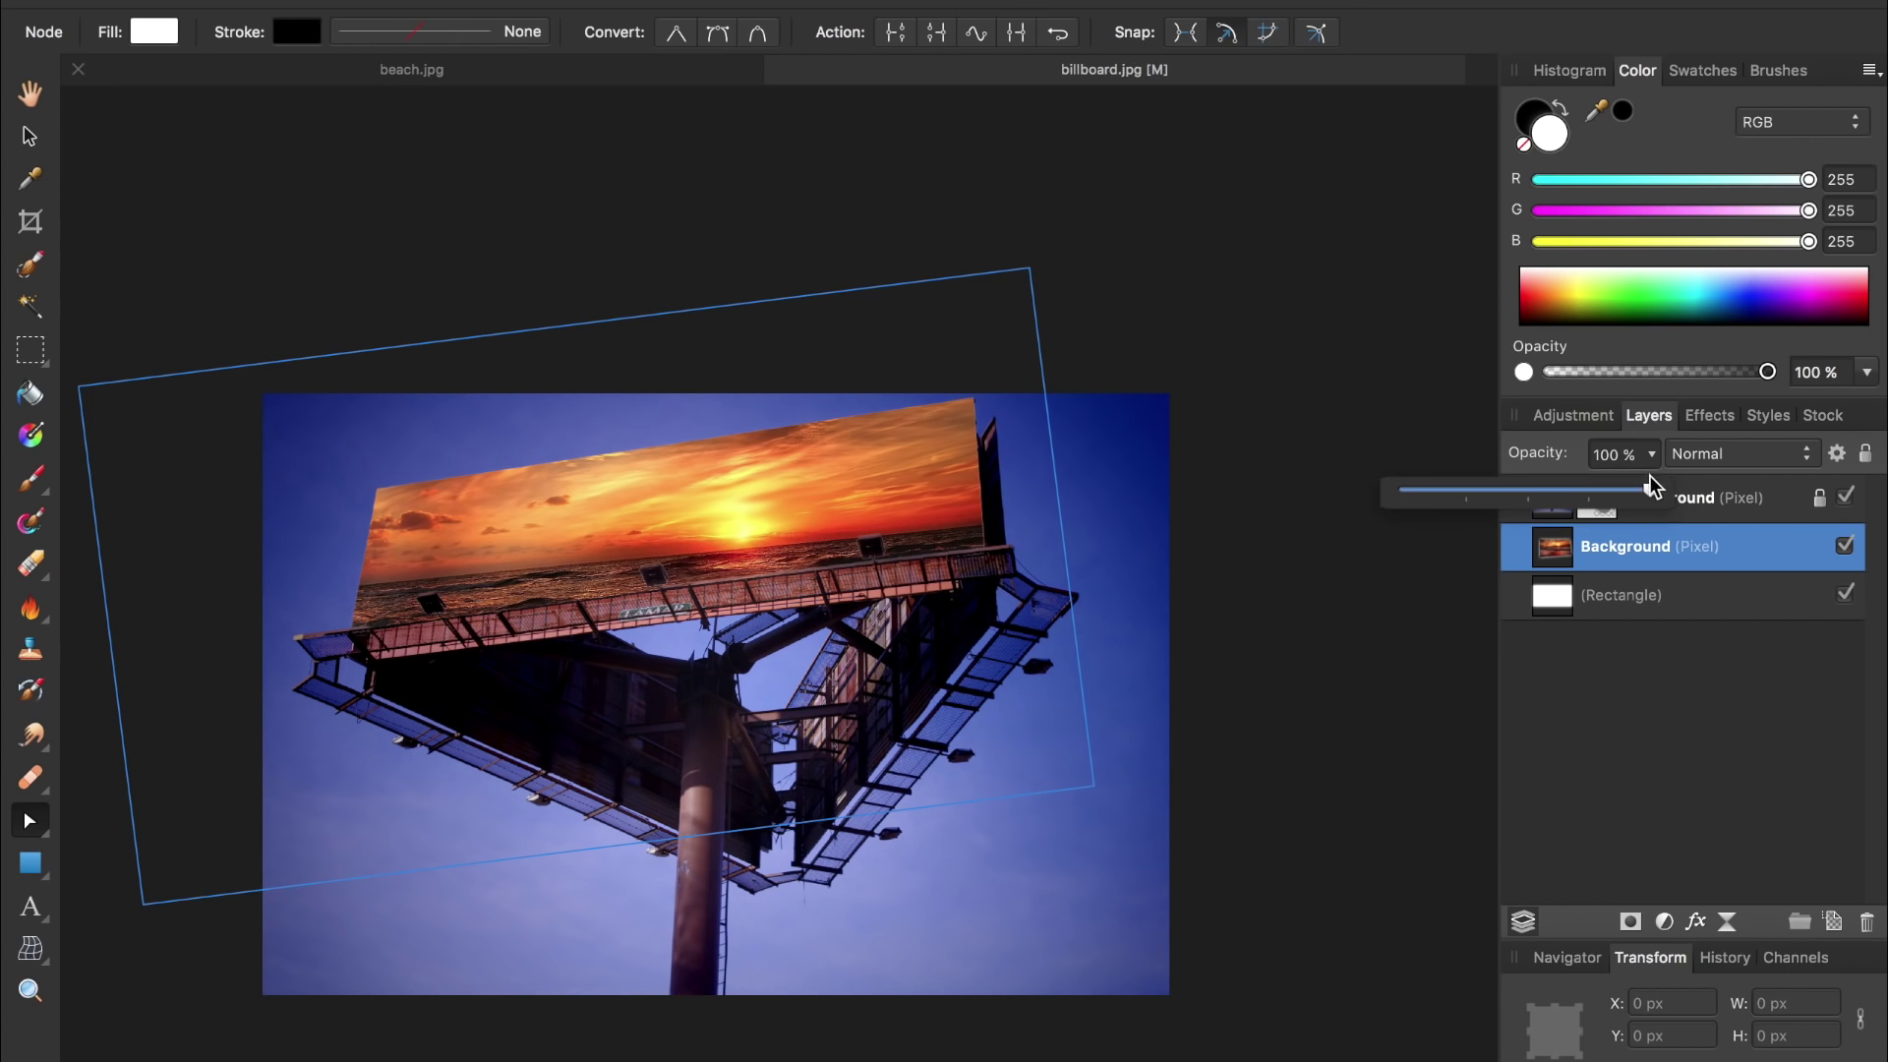
mouse_move(1650, 488)
left_mouse_down()
mouse_move(1584, 495)
mouse_move(1627, 501)
left_mouse_up()
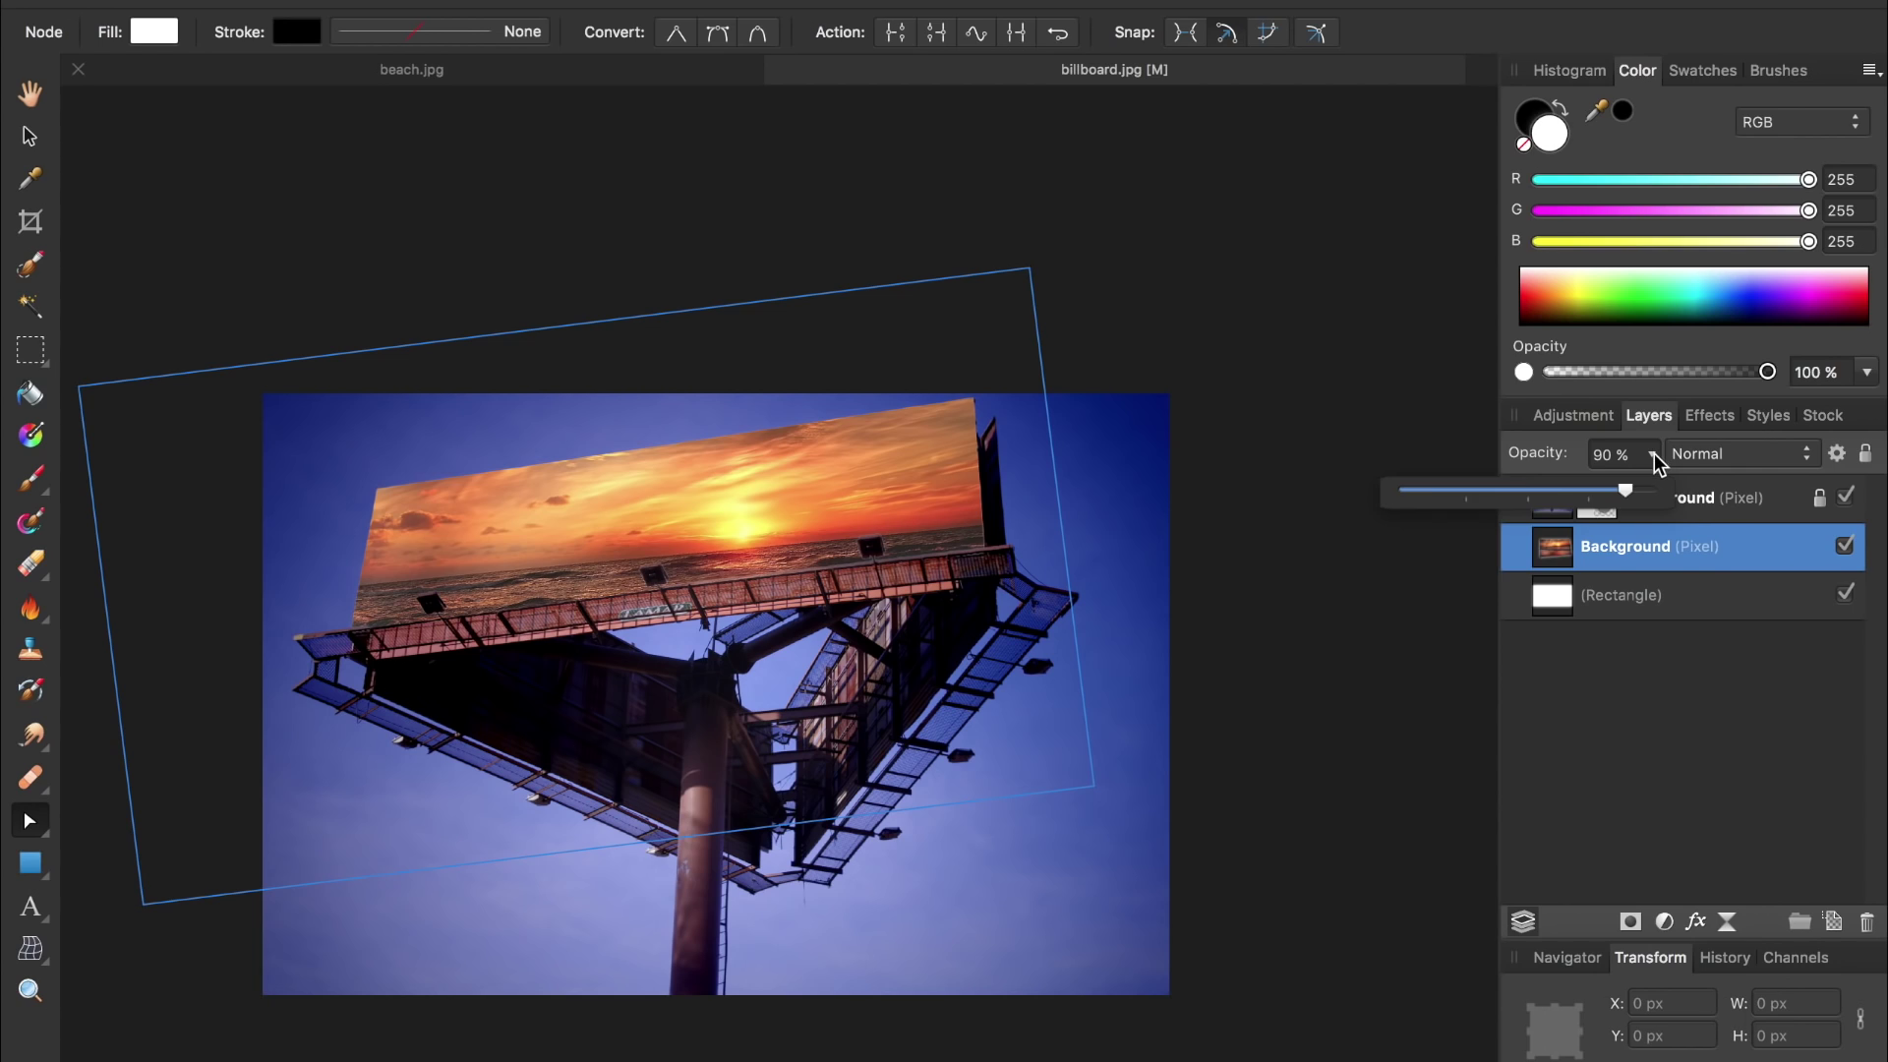
left_click(1654, 453)
left_click(1573, 681)
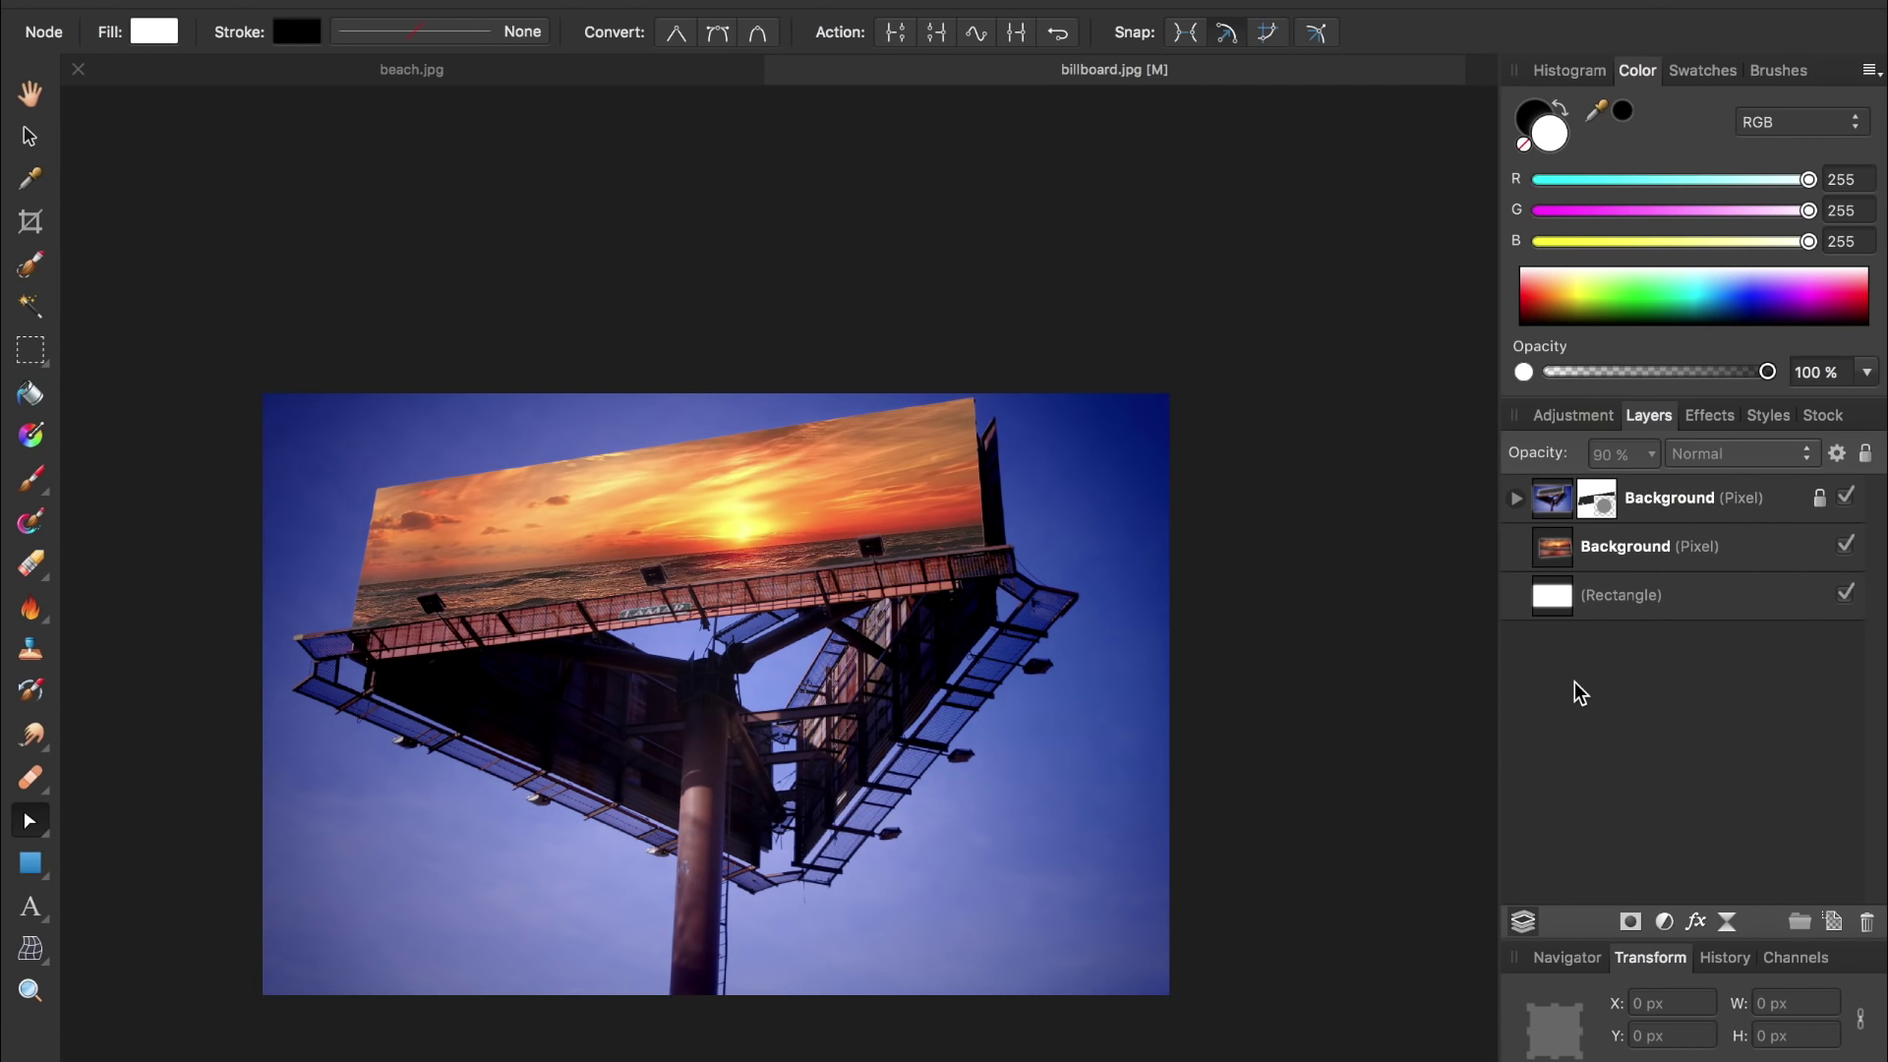